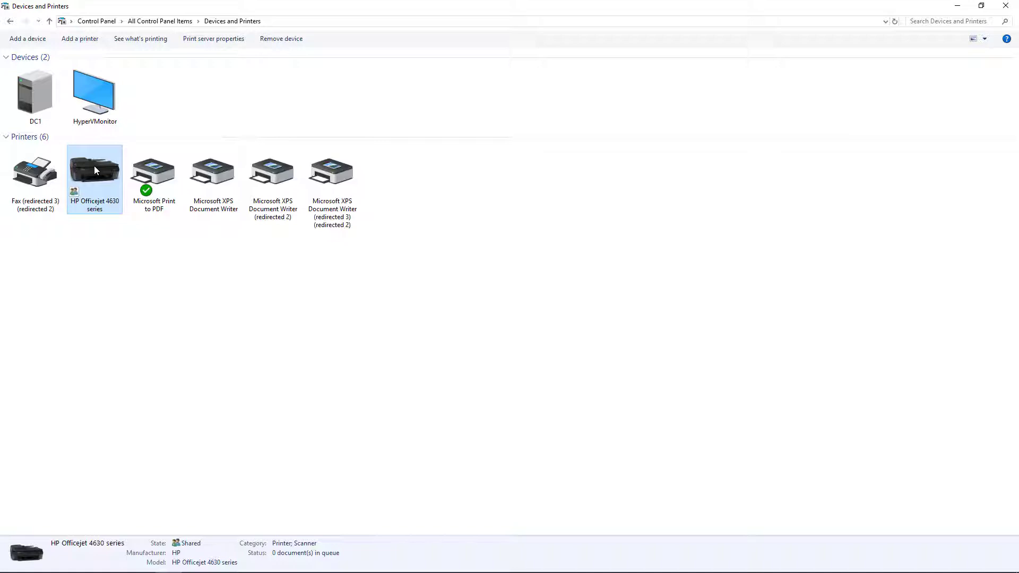
Minimize Devices and Printers and launch Print Management from Server Manager's Tools menu
left_click(641, 95)
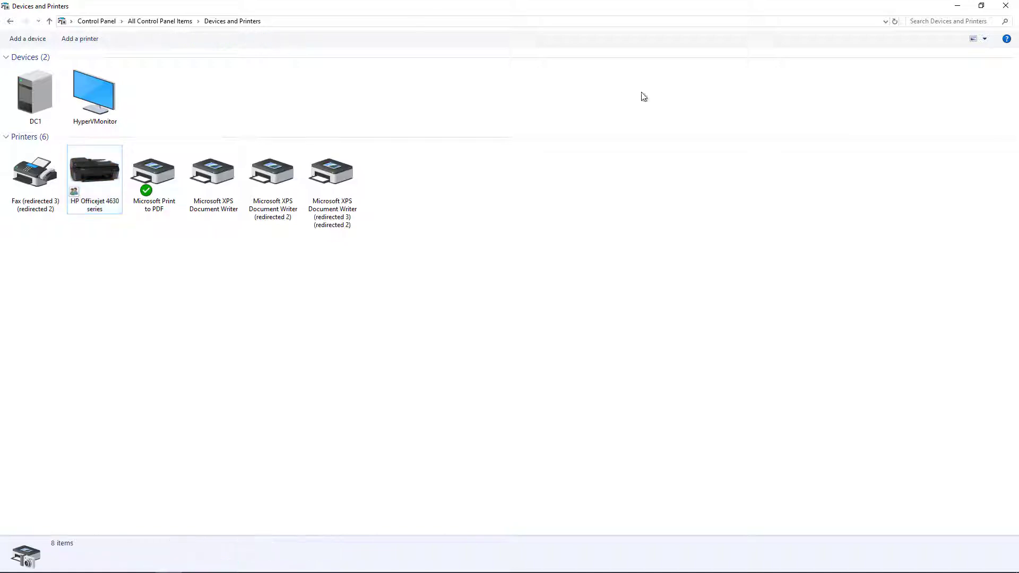
left_click(957, 7)
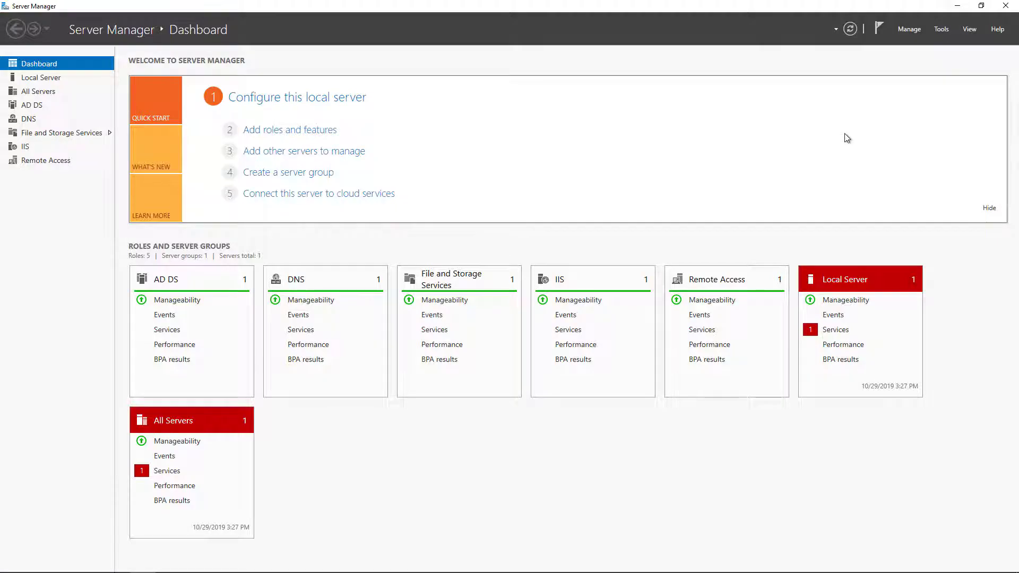
left_click(941, 29)
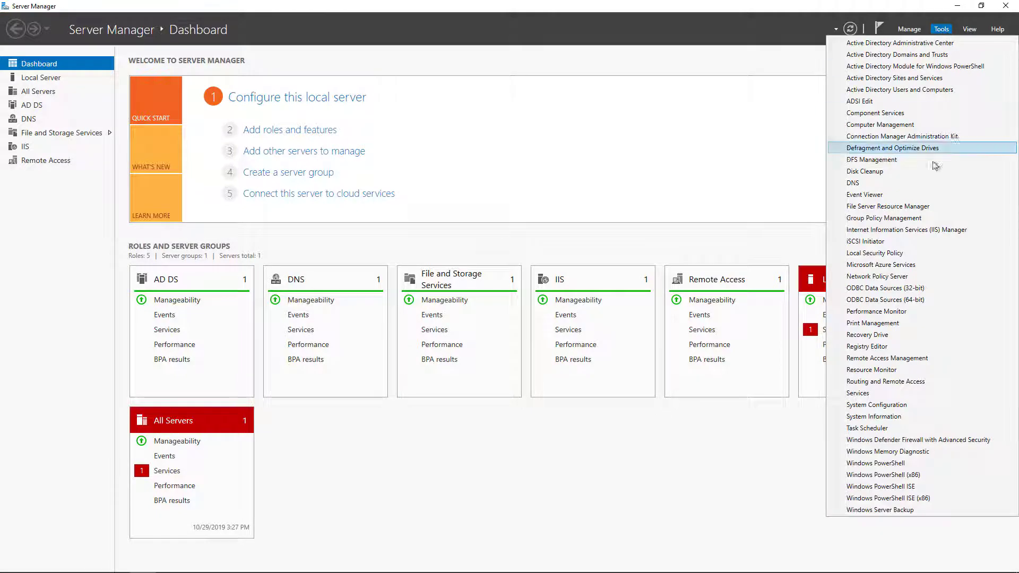
left_click(904, 325)
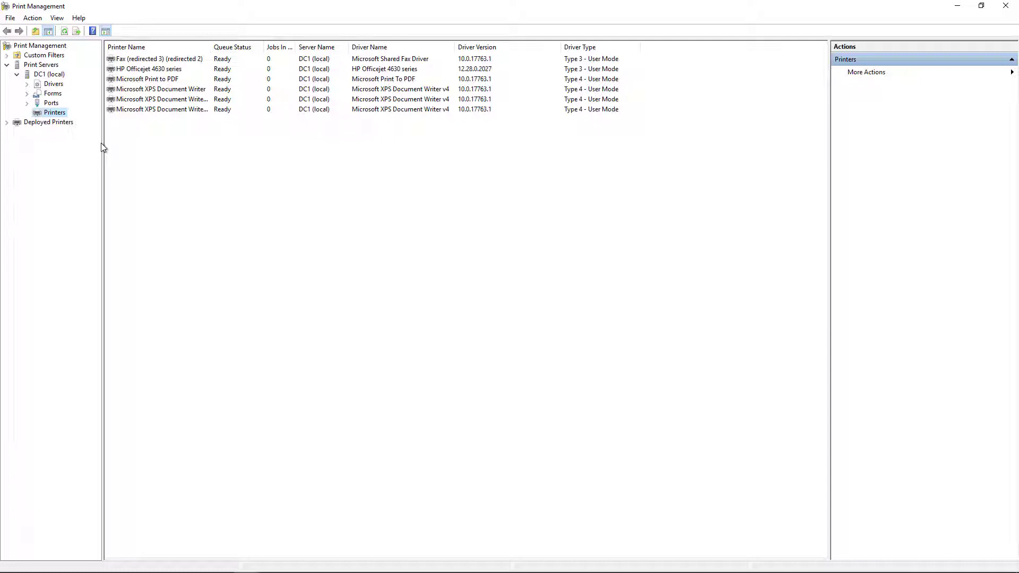
Under DC1 (local) > Printers, rename the HP Officejet 4630 series printer to Execs
left_click(50, 75)
left_click(55, 112)
left_click(163, 129)
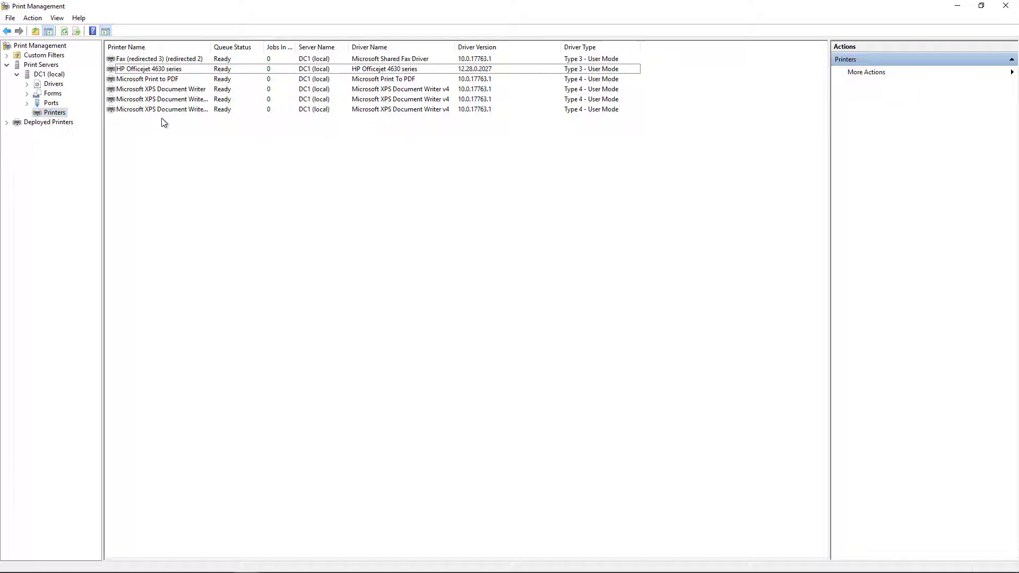
left_click(163, 71)
right_click(164, 72)
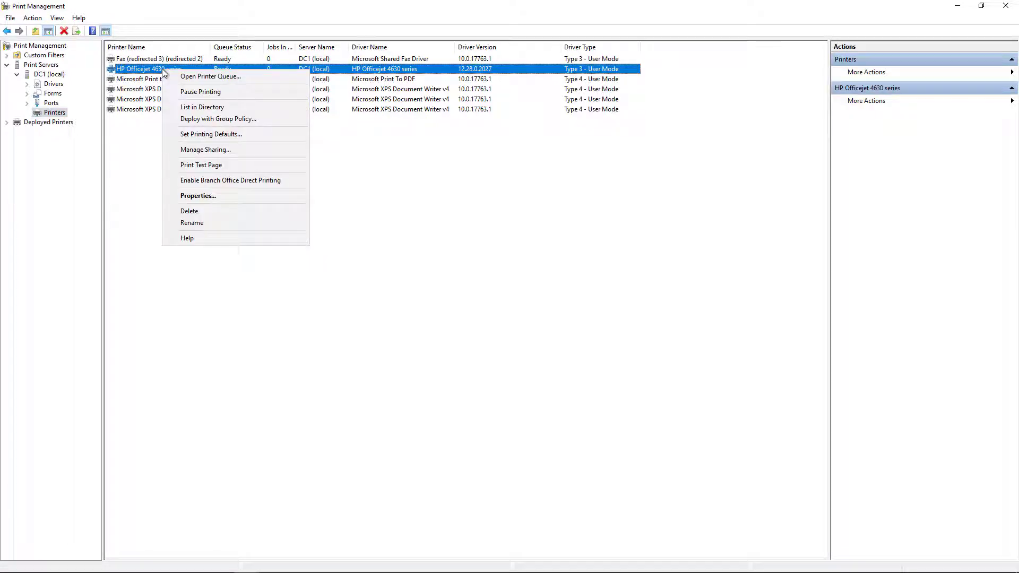
left_click(211, 223)
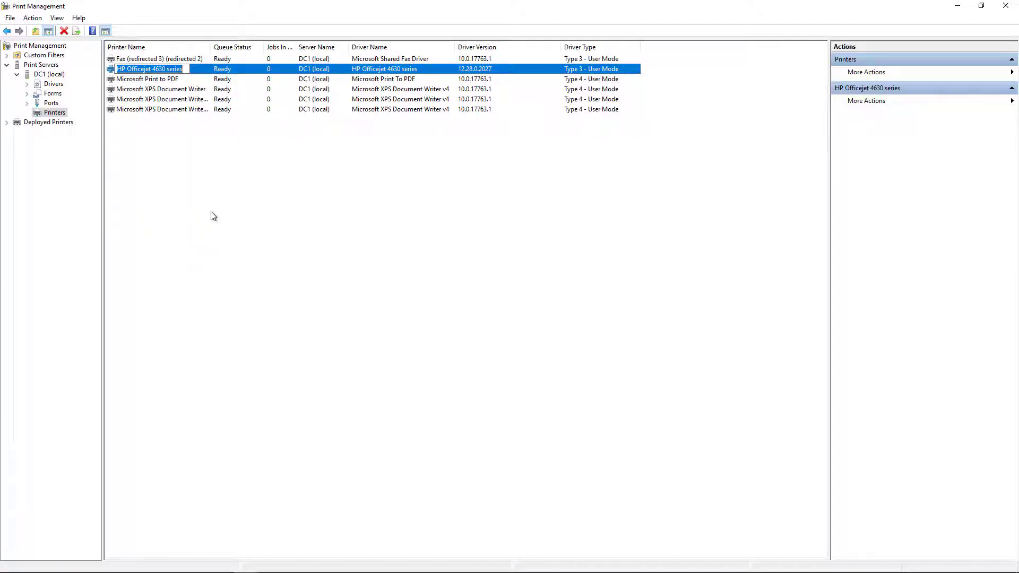
type("Execs")
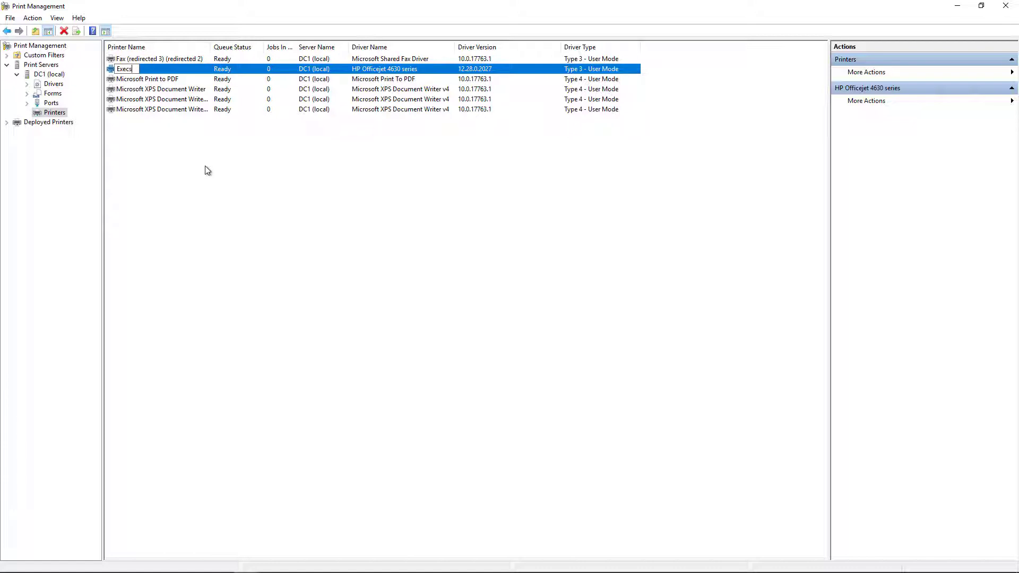
key("Return")
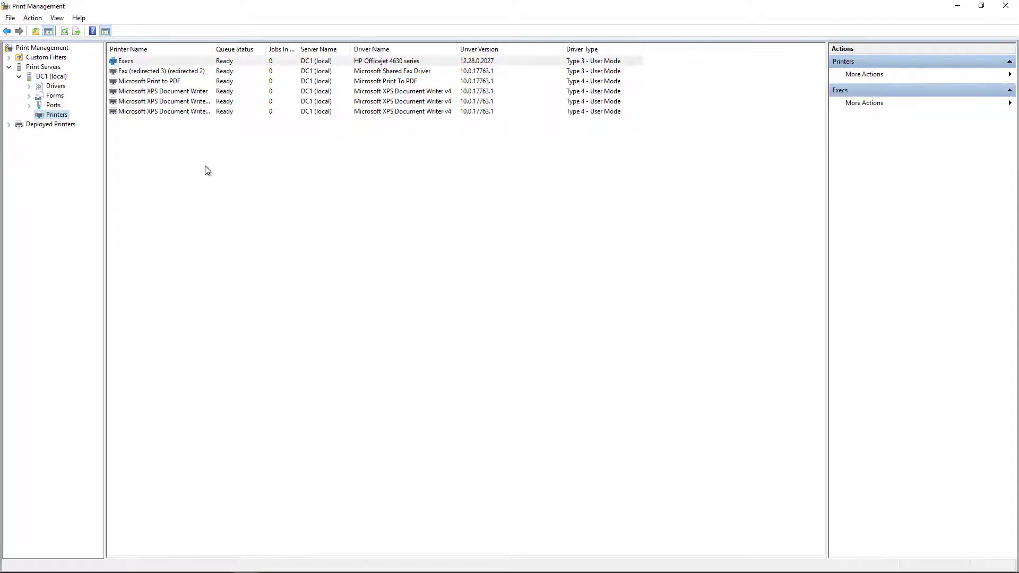
right_click(56, 116)
Add a printer at IP 192.168.21.250 using the HP Officejet 4630 series driver and its suggested name
left_click(69, 121)
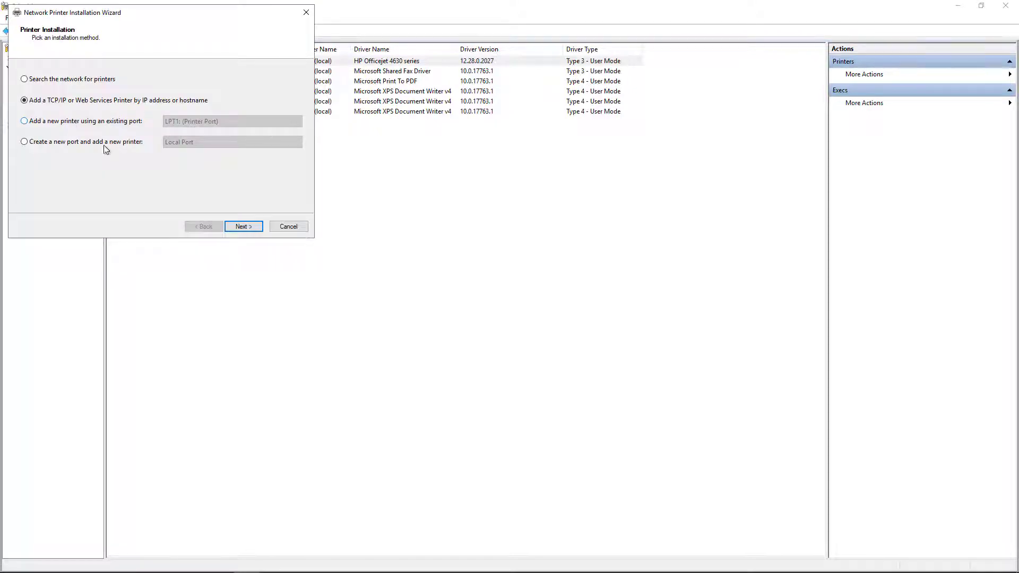
left_click(237, 228)
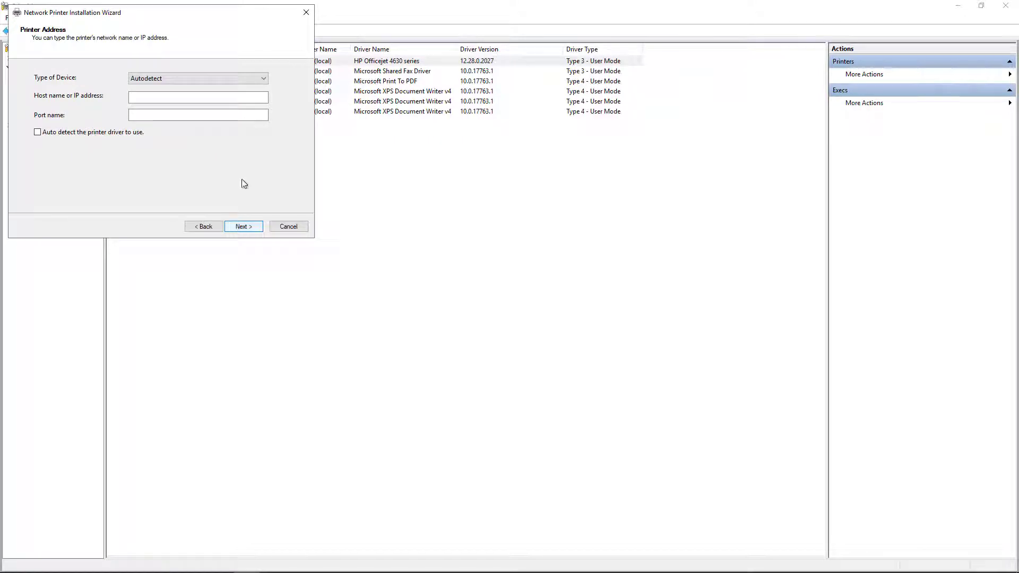
type("192.168")
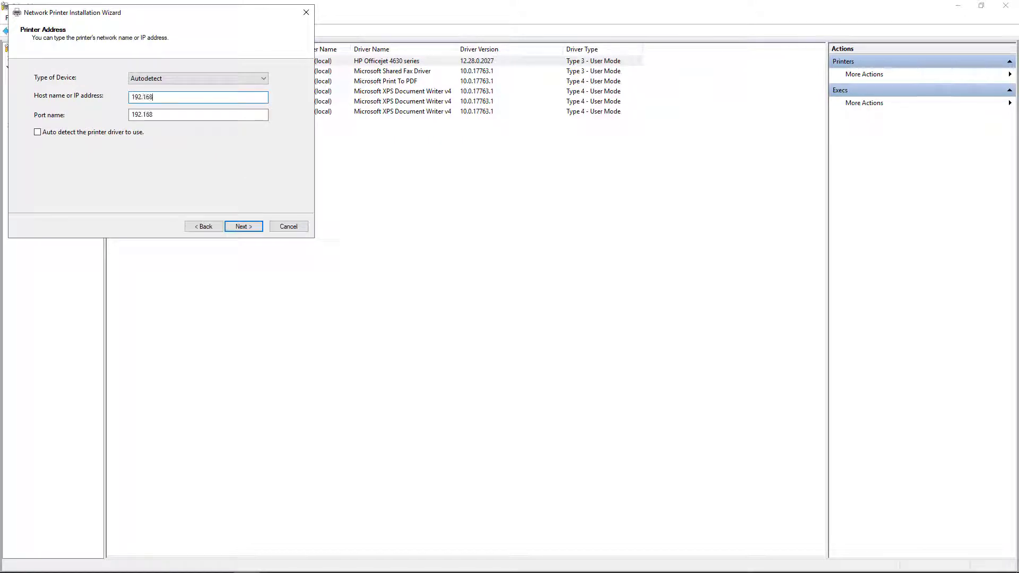
type(".21.250")
left_click(248, 227)
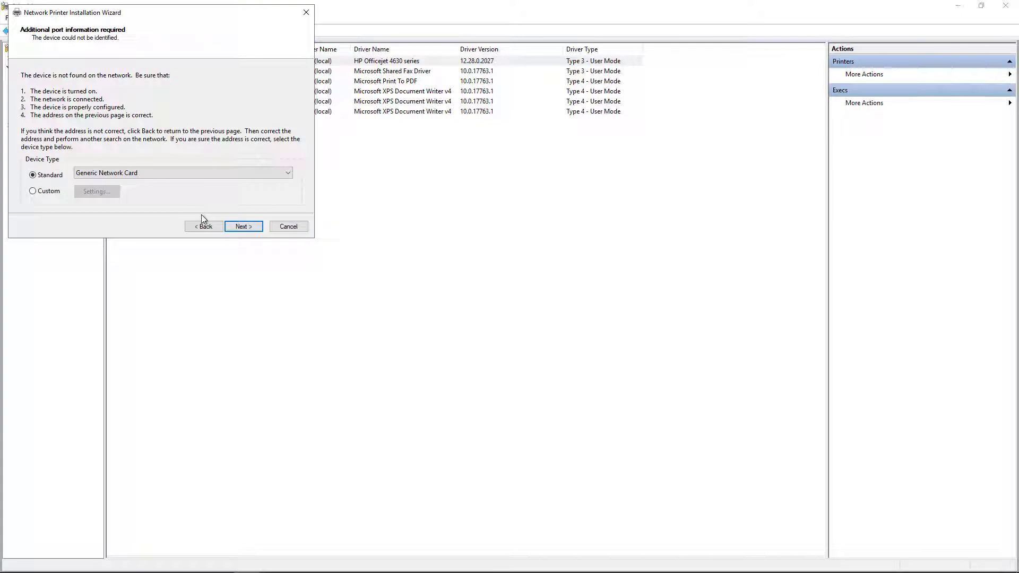
left_click(237, 223)
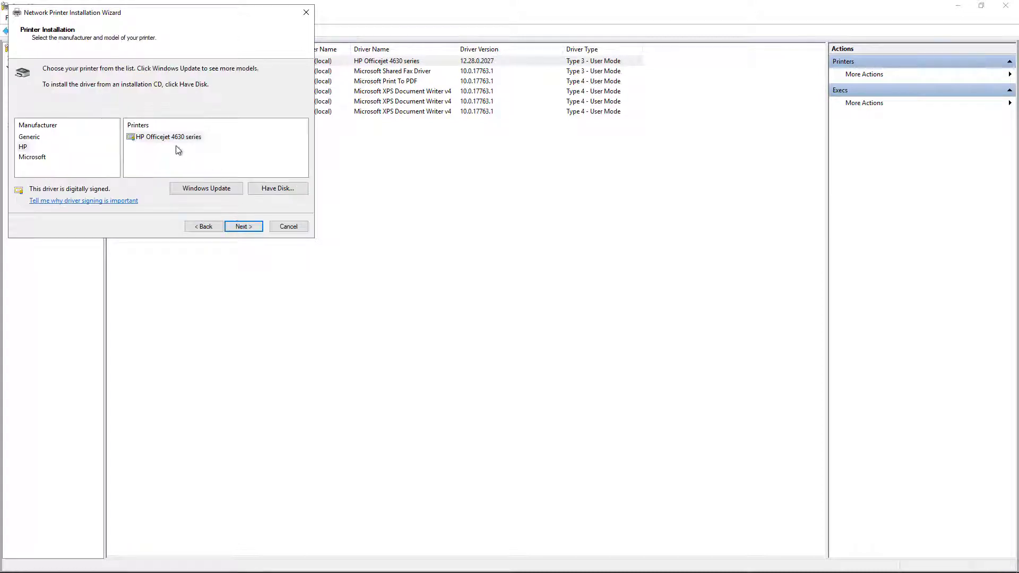
left_click(179, 139)
left_click(240, 227)
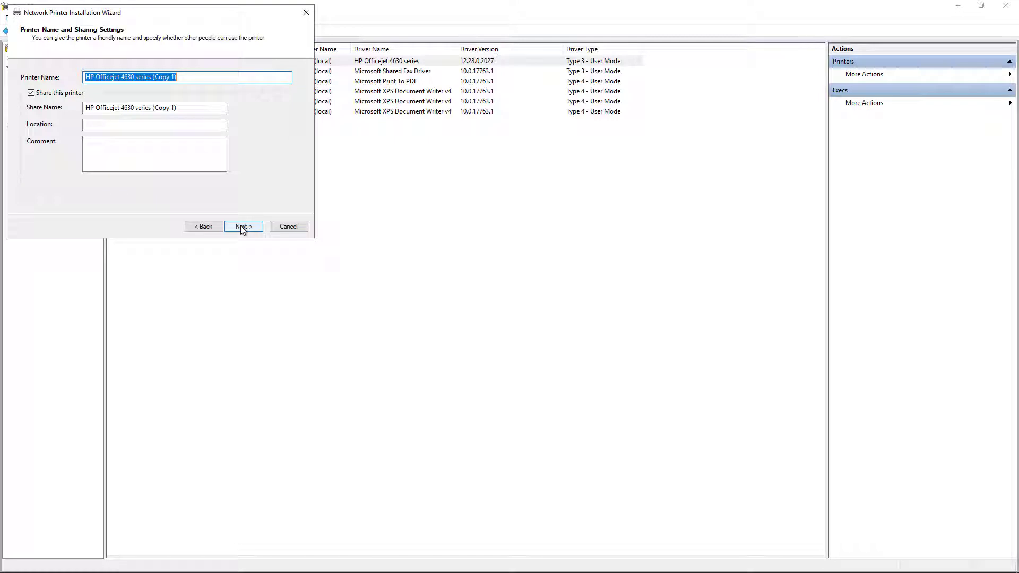
left_click(241, 227)
left_click(242, 227)
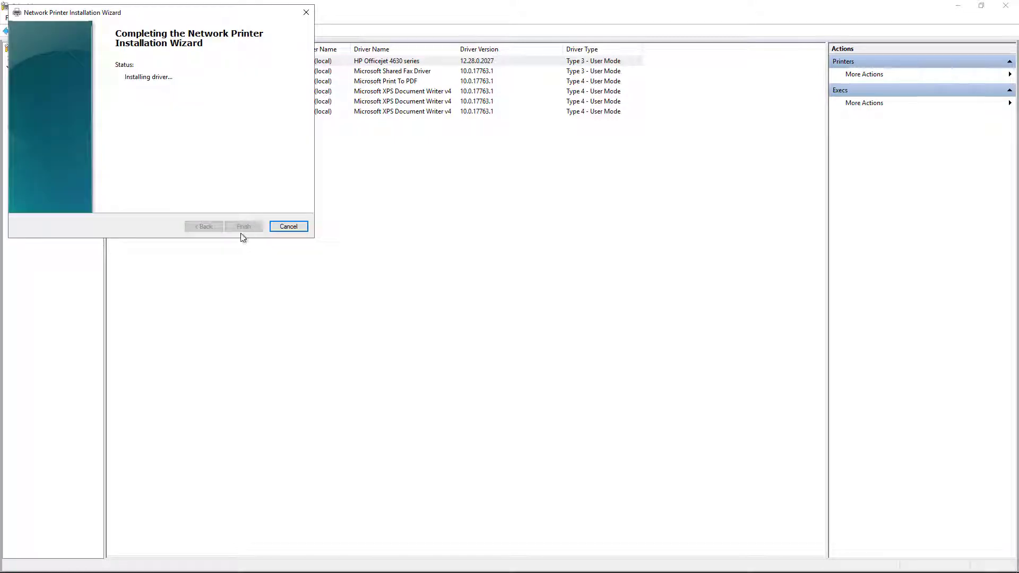
Finish the wizard and rename HP Officejet 4630 series (Copy 1) to Admins
left_click(241, 227)
left_click(149, 82)
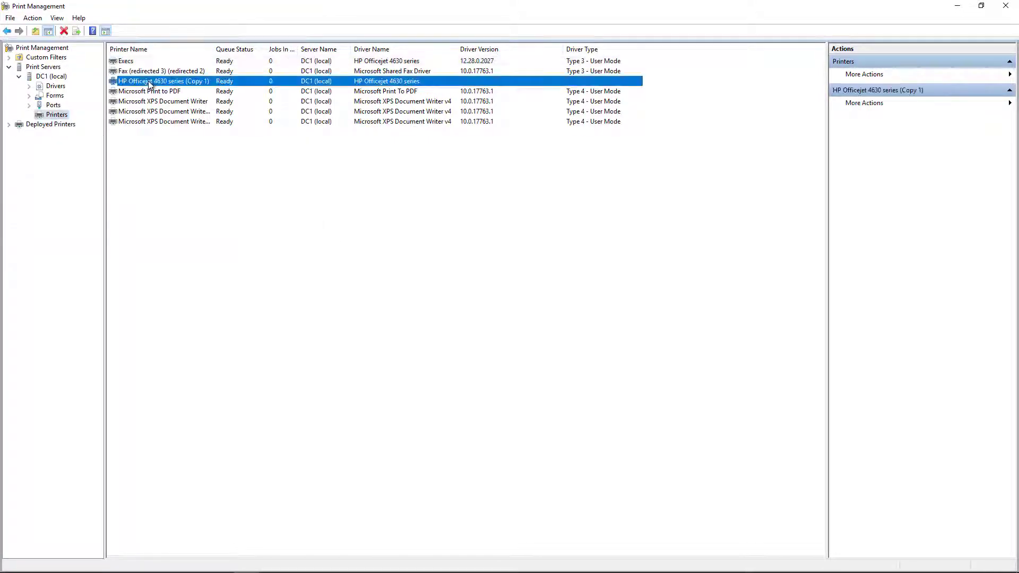
right_click(149, 80)
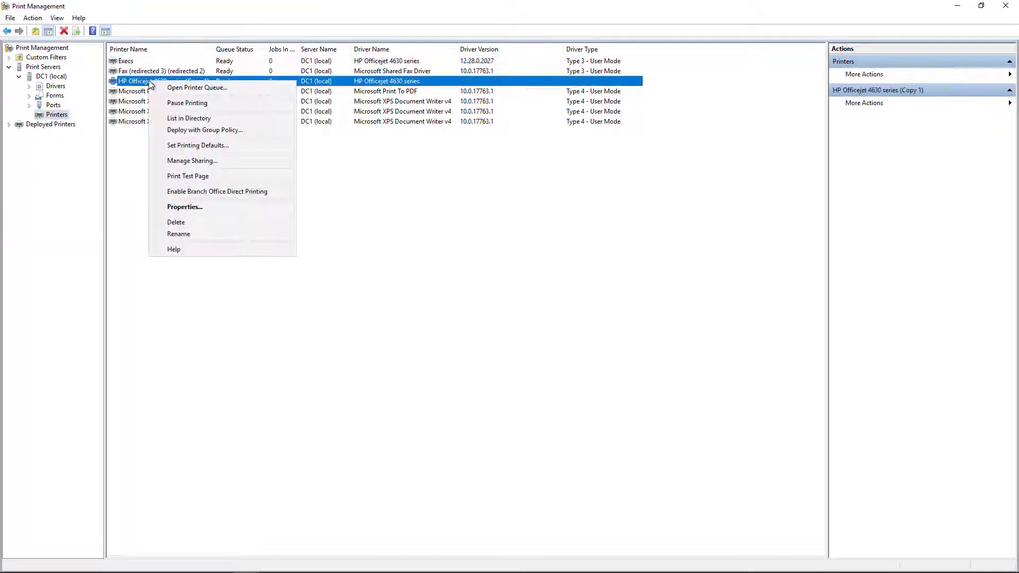
left_click(190, 234)
type("Admins")
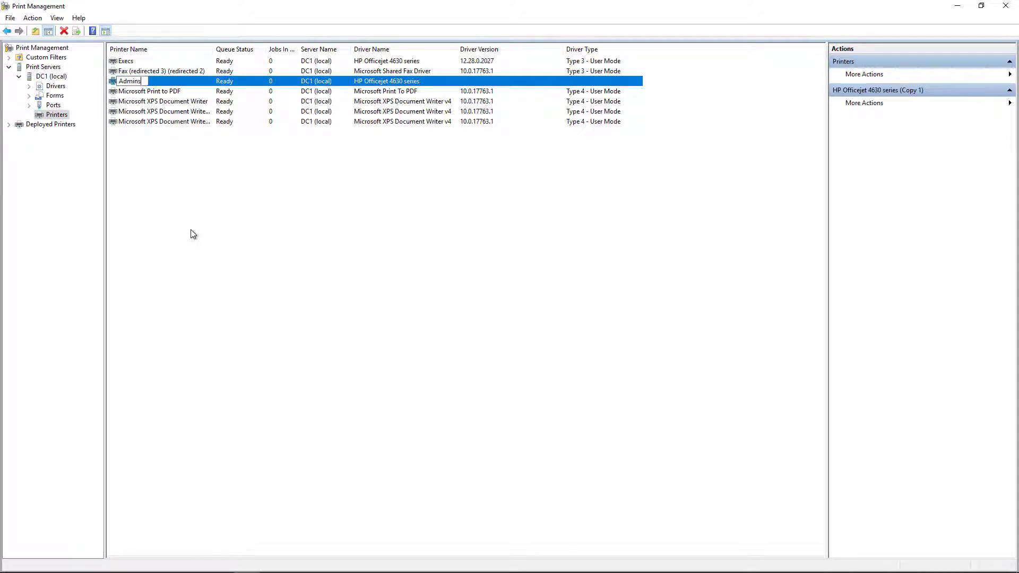
key("Return")
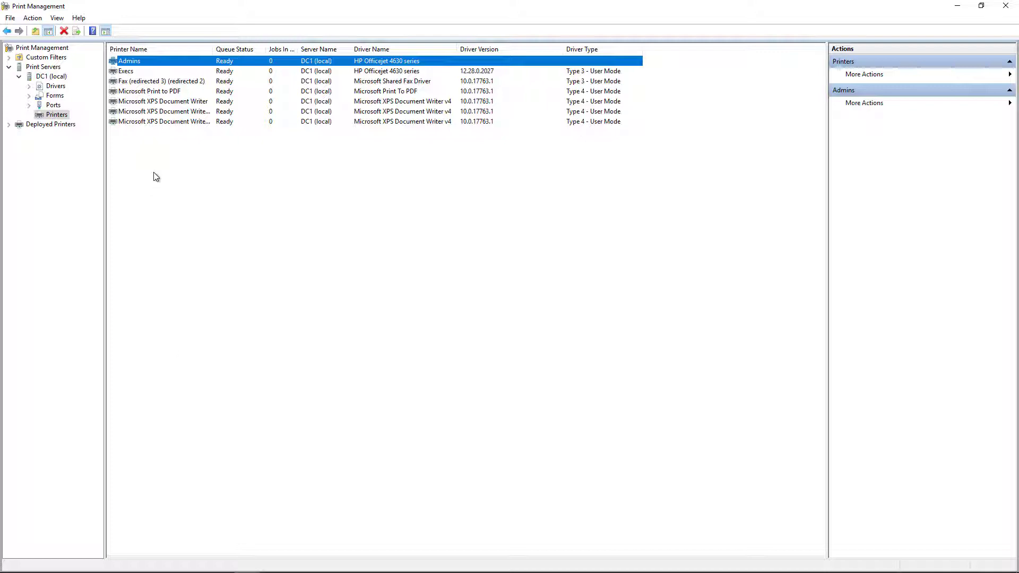
left_click(200, 536)
Launch Active Directory Users and Computers from Server Manager's Tools menu
mouse_move(159, 569)
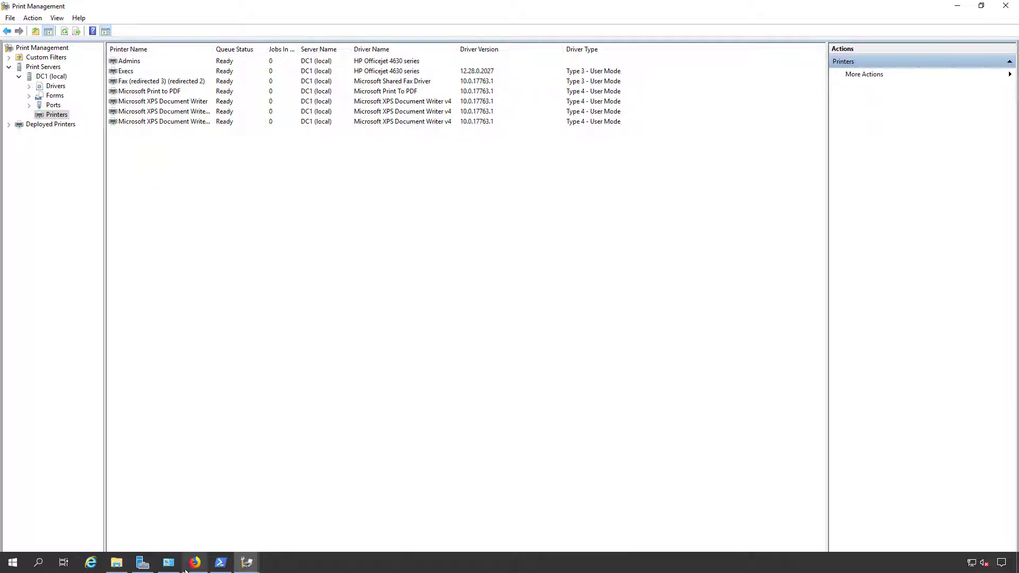
left_click(143, 563)
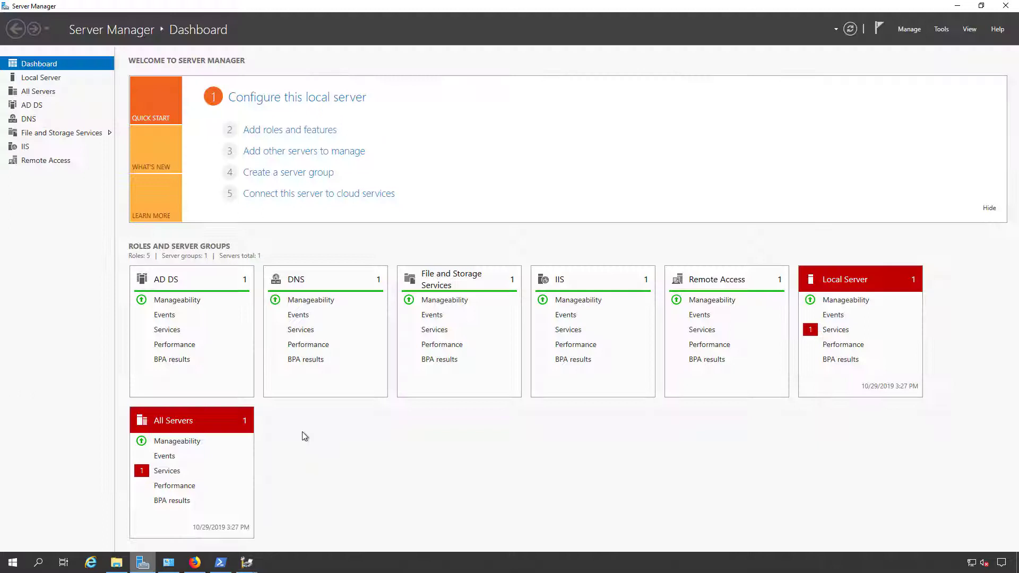
left_click(940, 29)
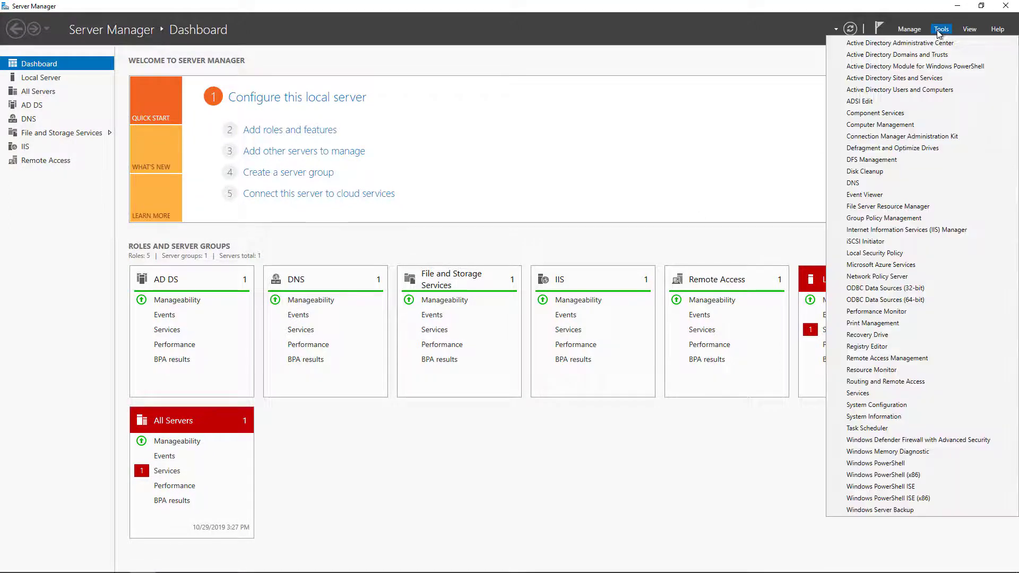
left_click(907, 90)
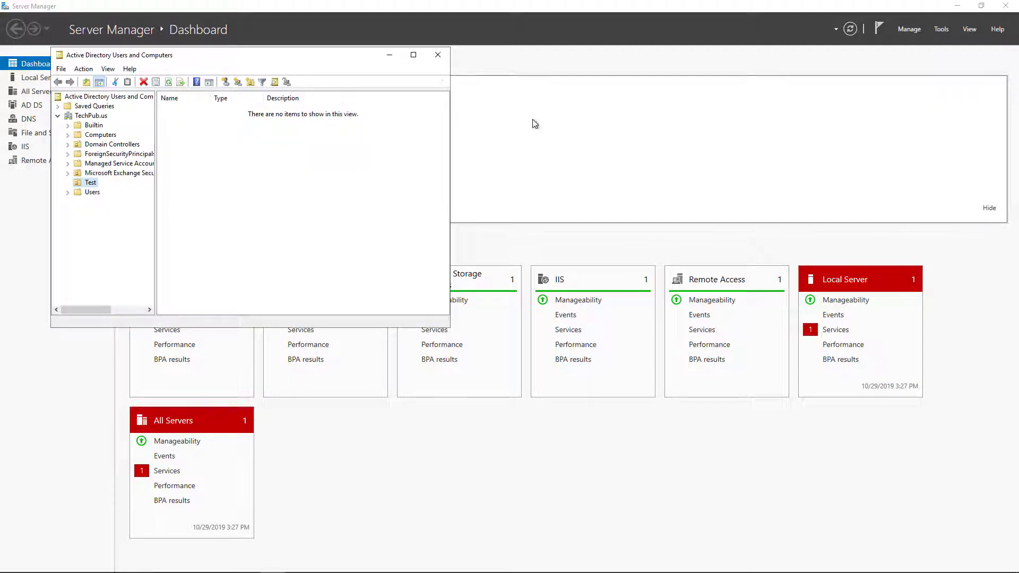
Maximize the window and browse the Test and Domain Controllers containers, ending on Users
left_click(417, 58)
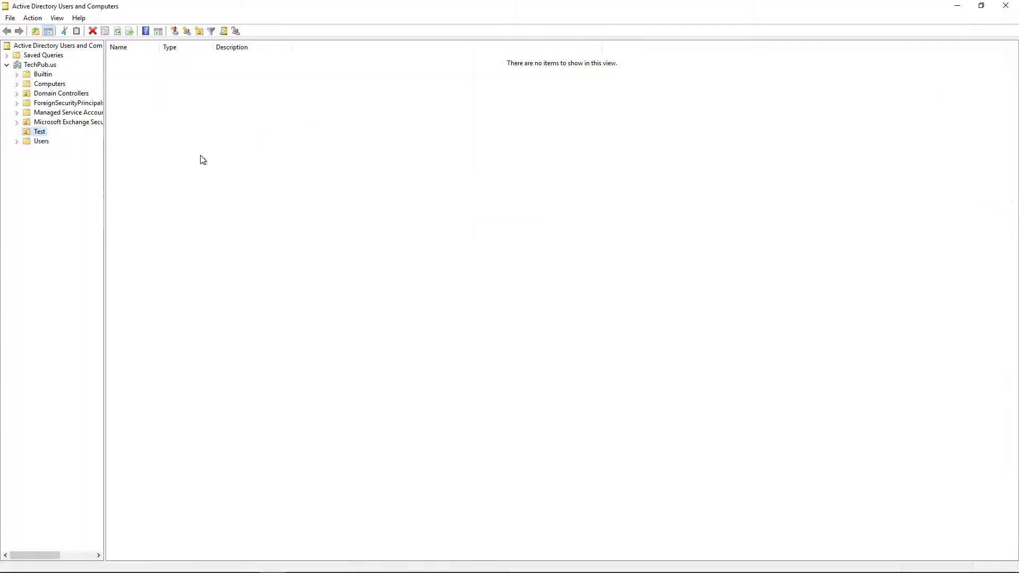
left_click(42, 142)
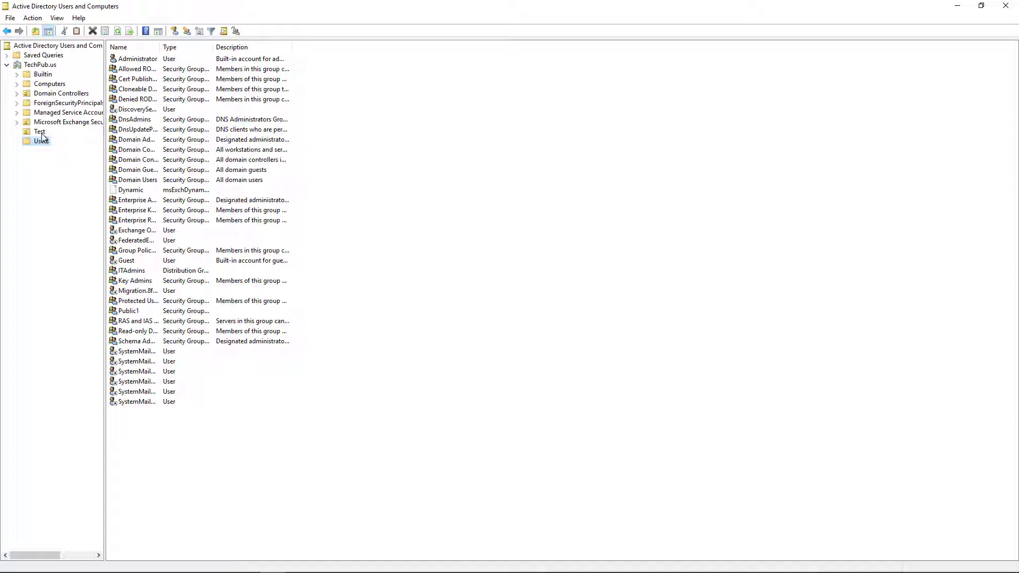
left_click(40, 133)
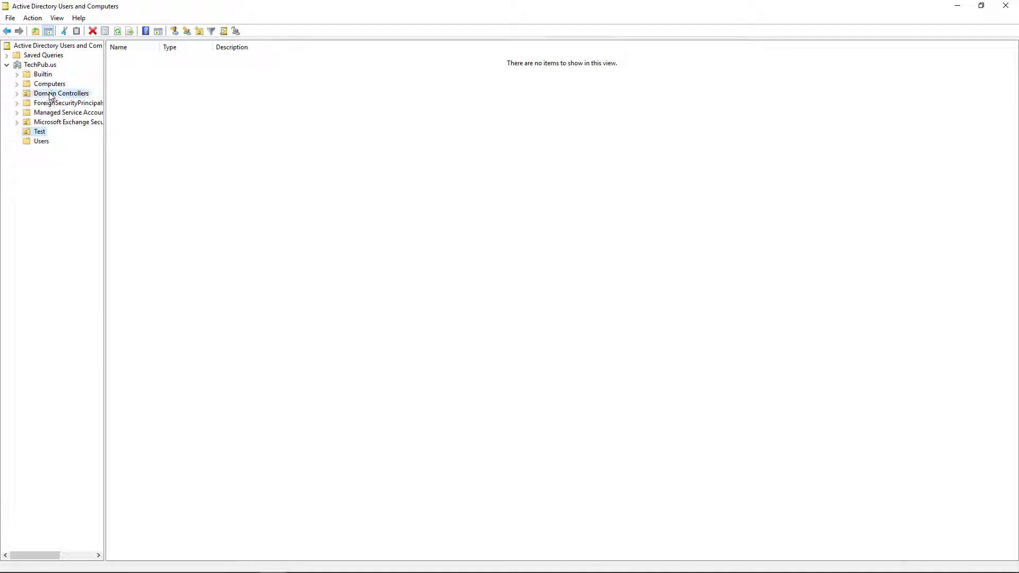
left_click(49, 93)
left_click(41, 142)
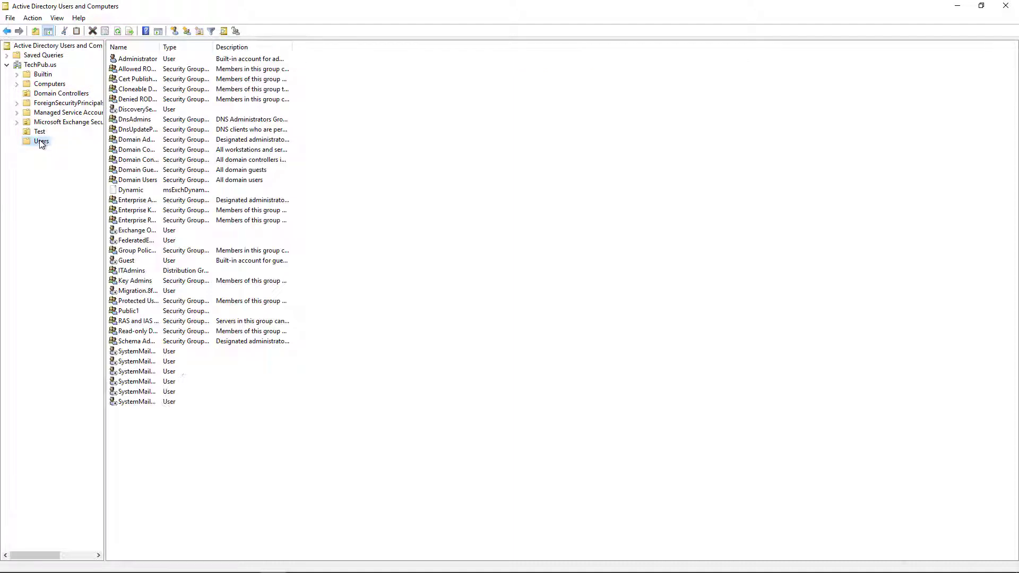
Create a new group named Execs in the Users container
right_click(42, 141)
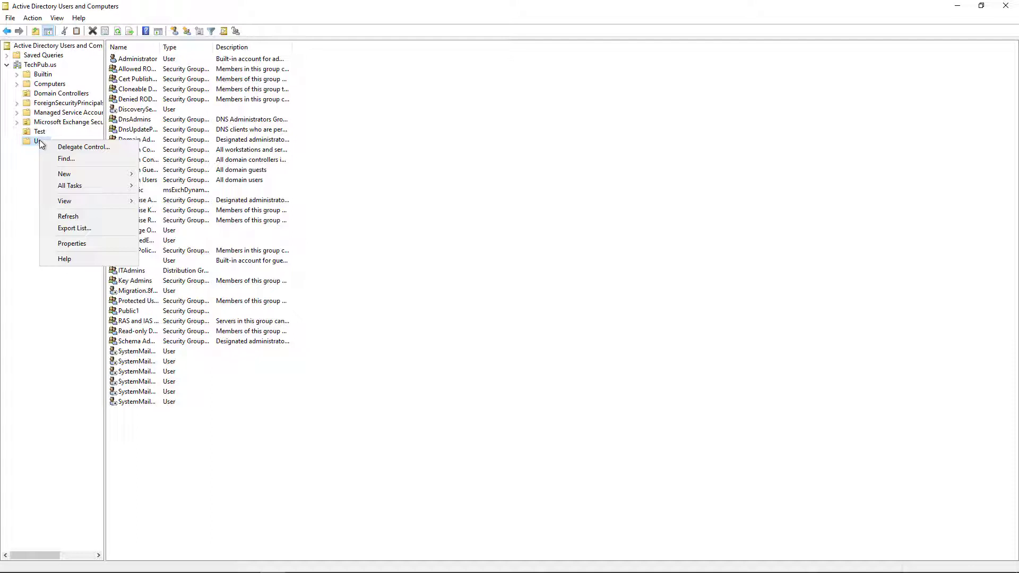
mouse_move(82, 177)
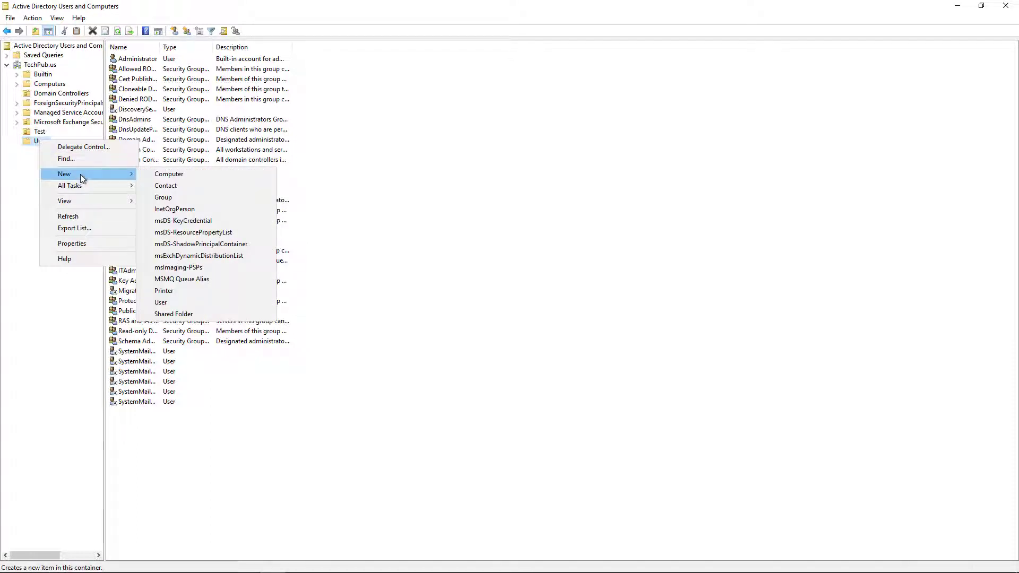
left_click(167, 197)
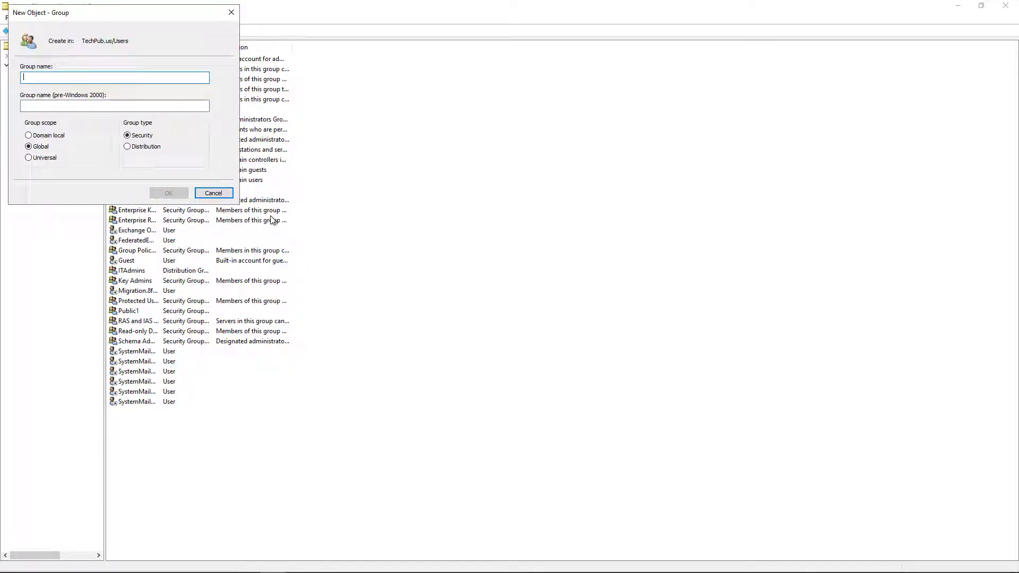
type("Execs")
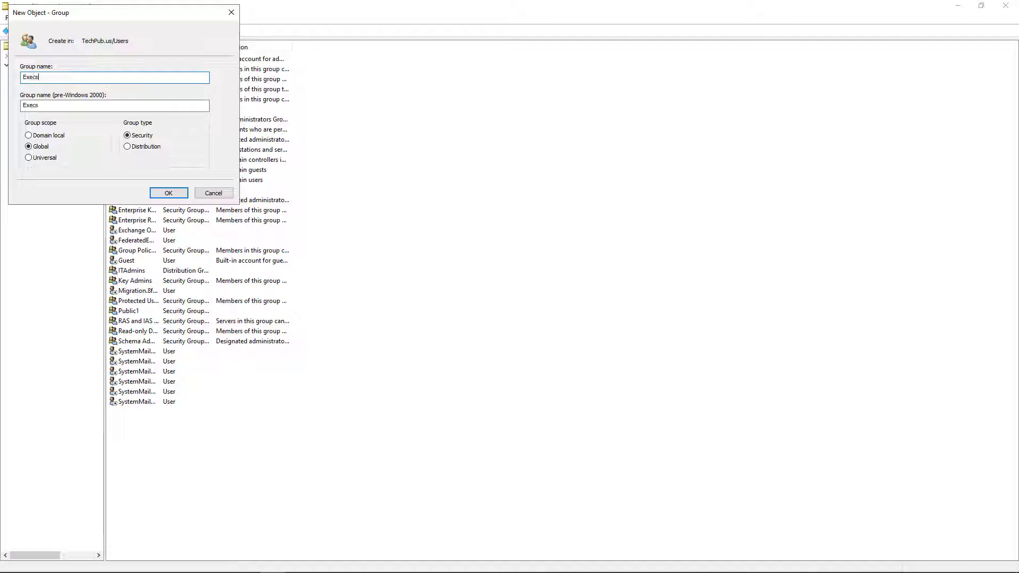
left_click(174, 194)
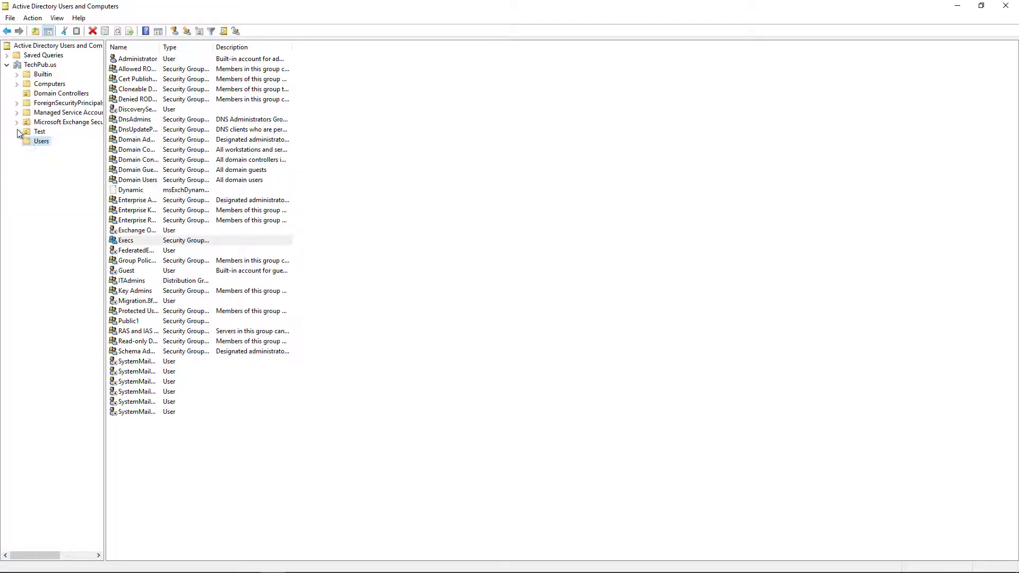
Create a second group named Admins in the Users container
right_click(37, 142)
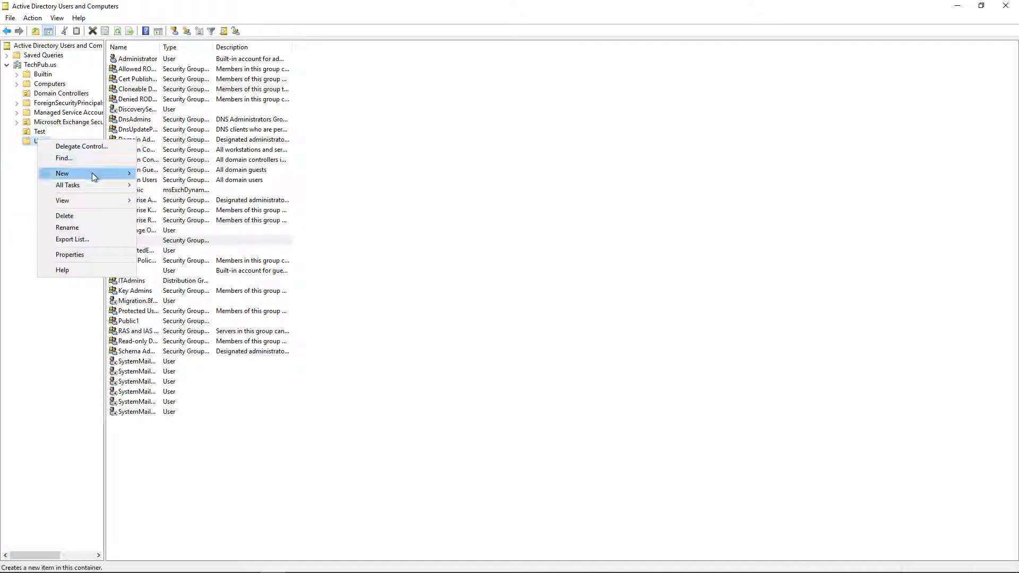
mouse_move(126, 177)
left_click(162, 196)
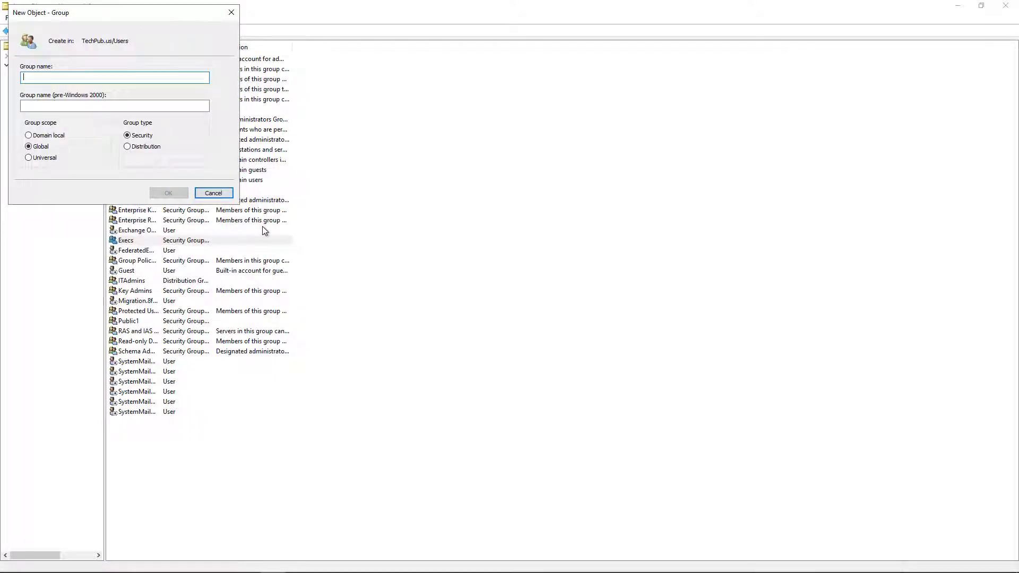
type("Admins")
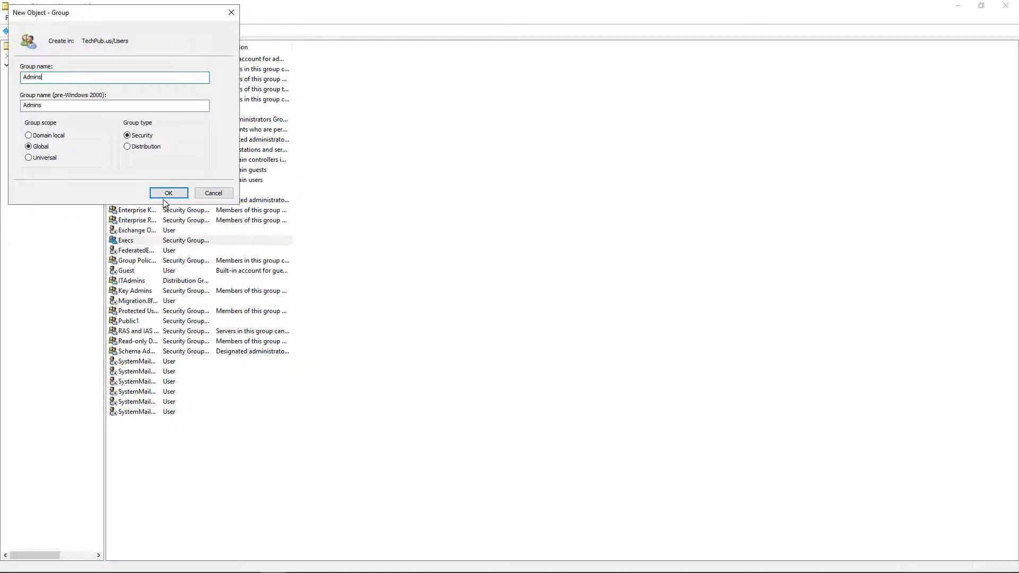
left_click(168, 193)
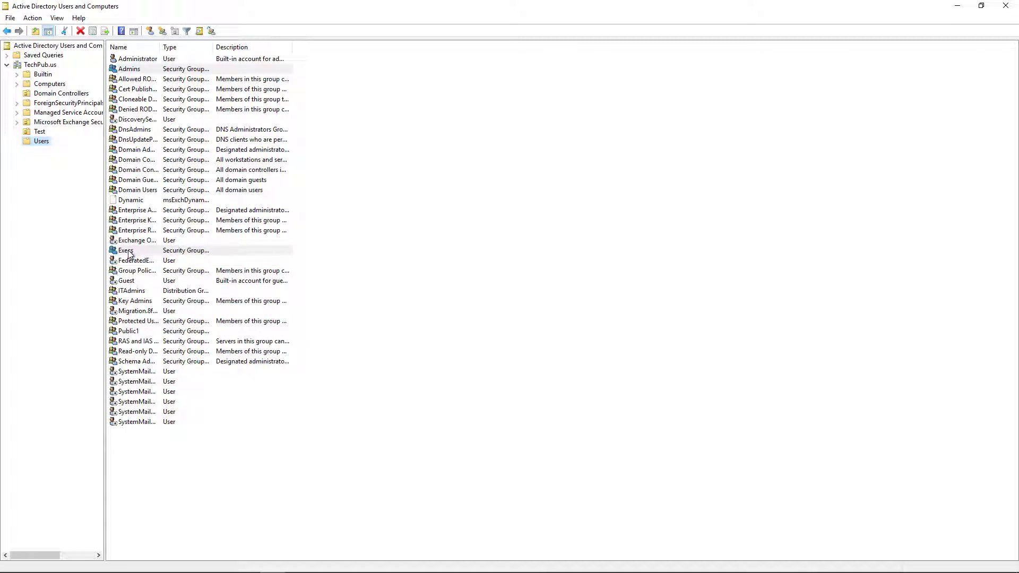
Check that the Execs group has no members, close it, and minimize the directory window
double_click(127, 251)
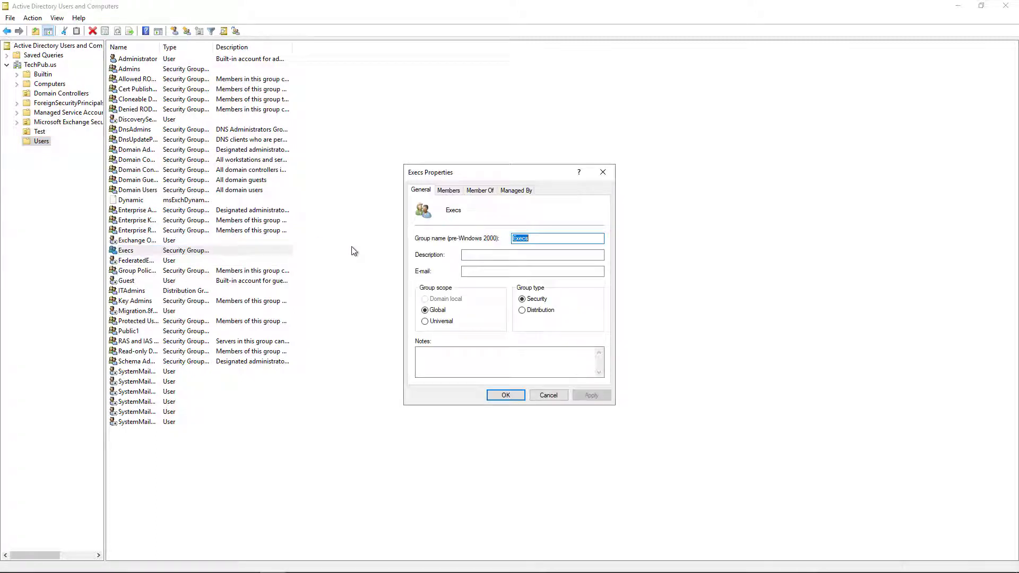
left_click(448, 191)
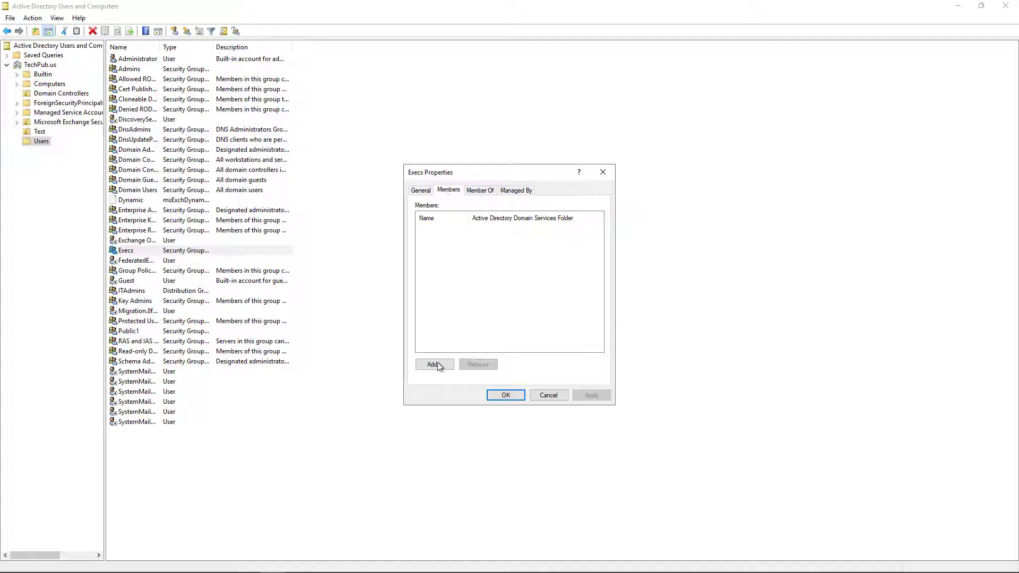
left_click(434, 365)
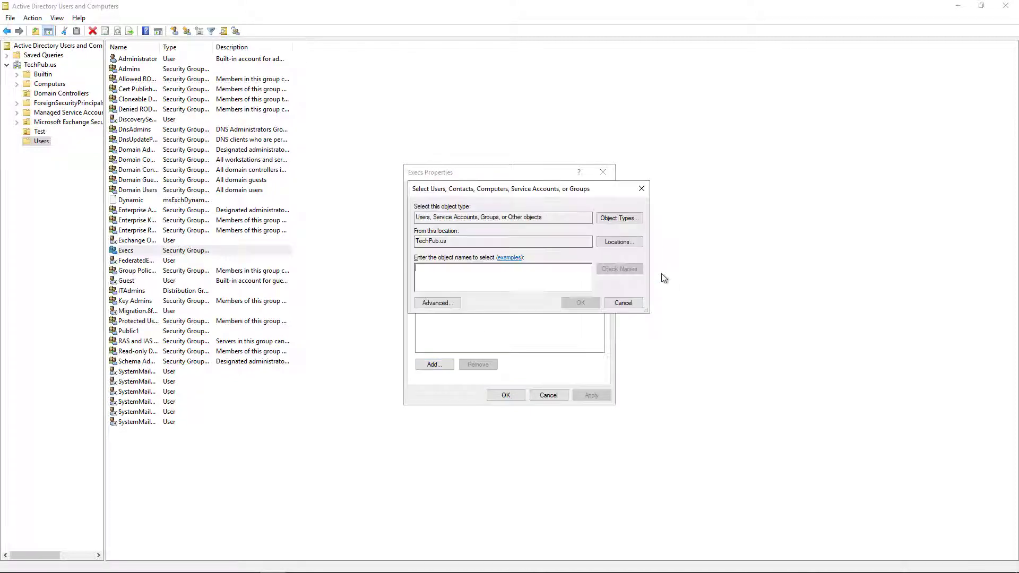
left_click(623, 302)
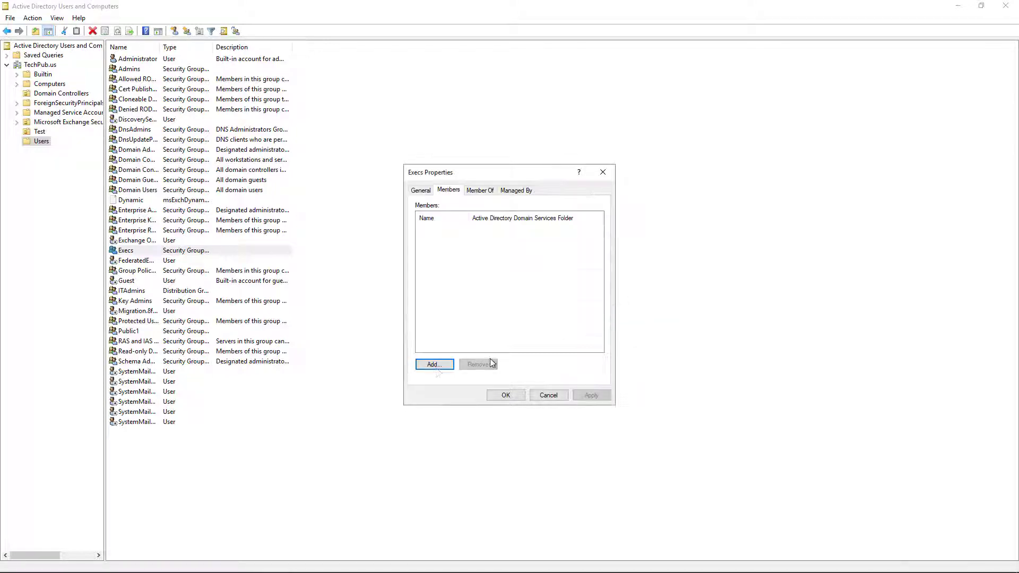
left_click(505, 395)
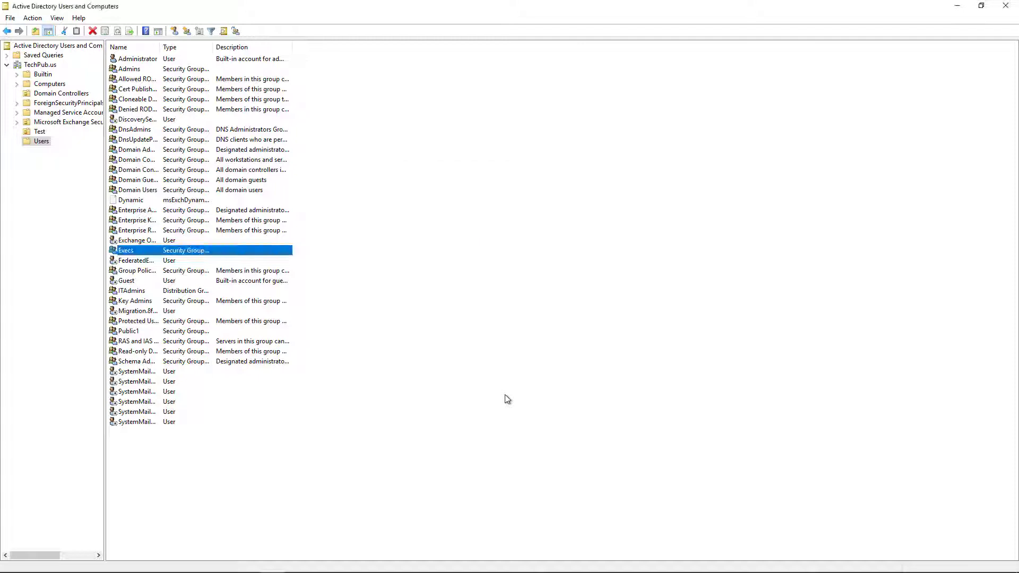
left_click(957, 6)
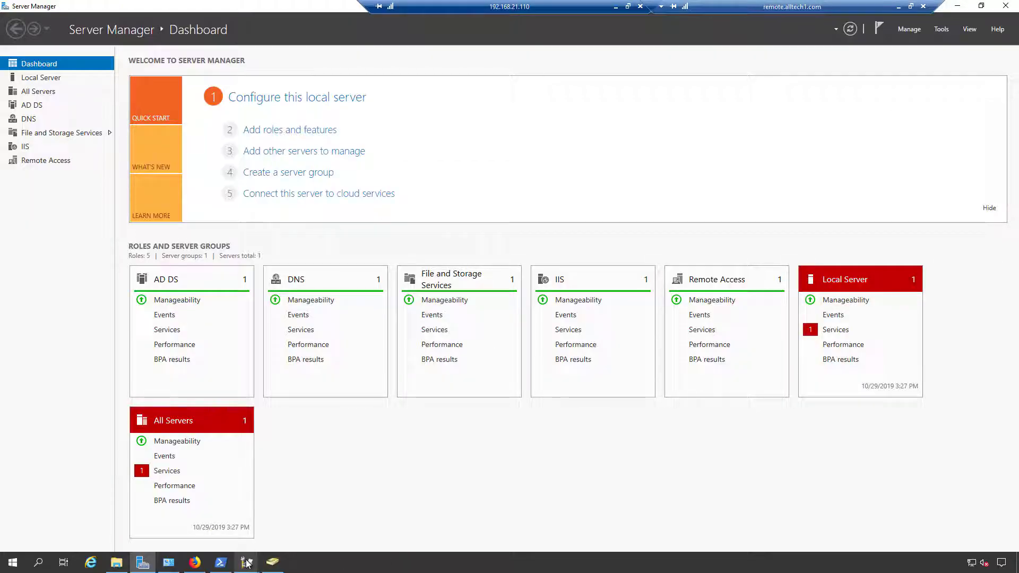
Open the Admins printer's properties on the Security tab
mouse_move(246, 561)
left_click(259, 477)
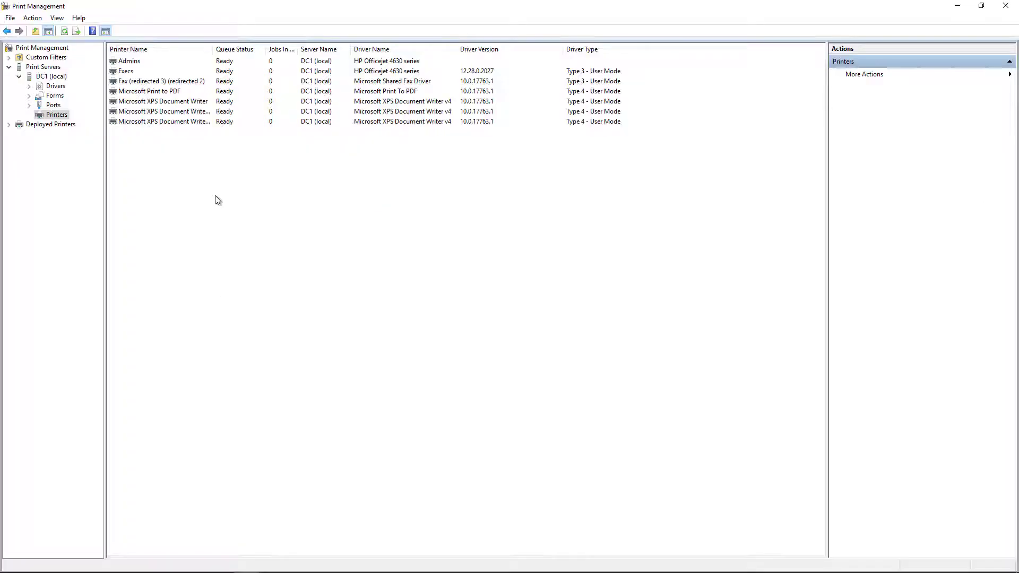
right_click(129, 61)
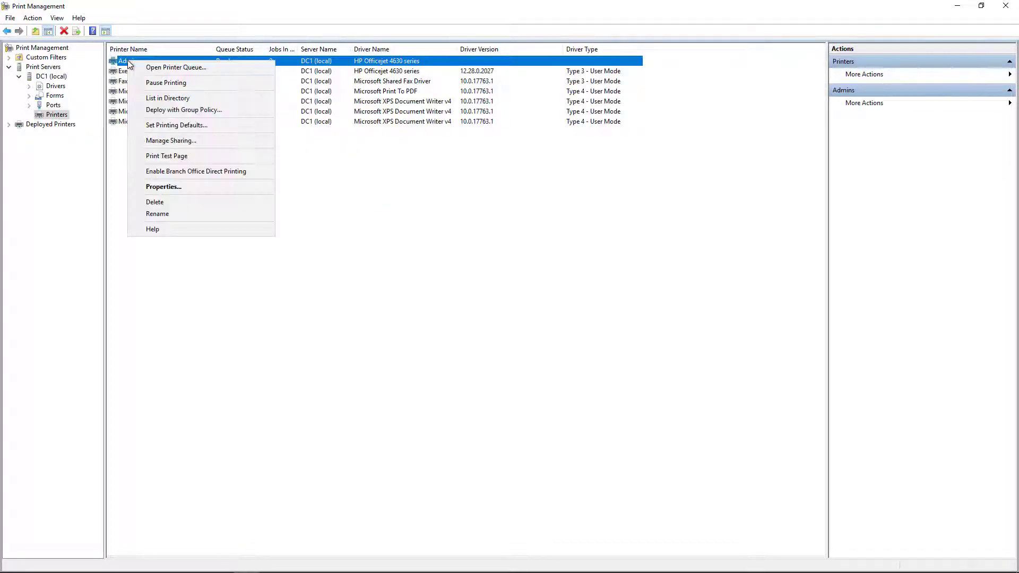
left_click(170, 186)
left_click_drag(314, 199, 438, 107)
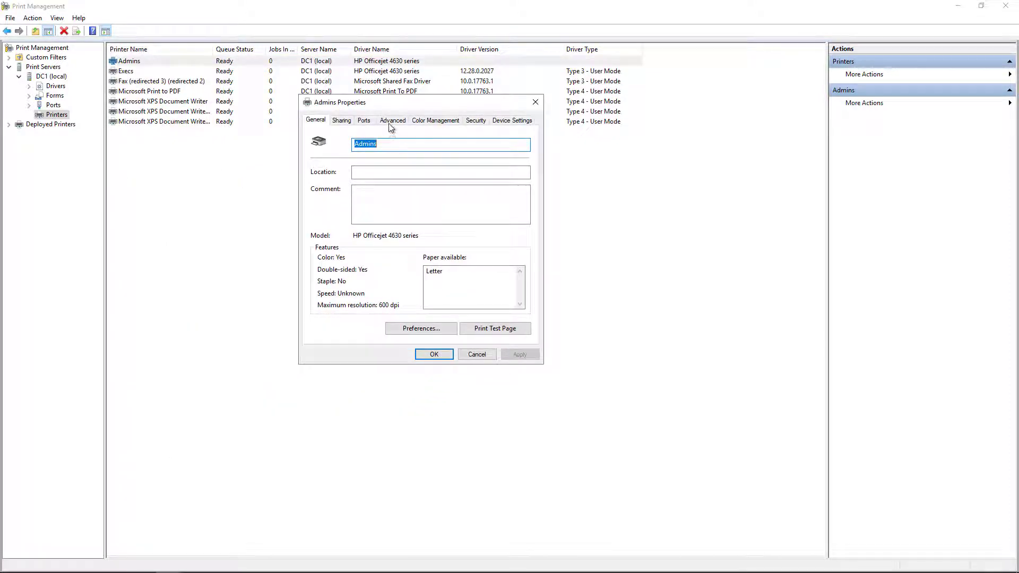
left_click(474, 121)
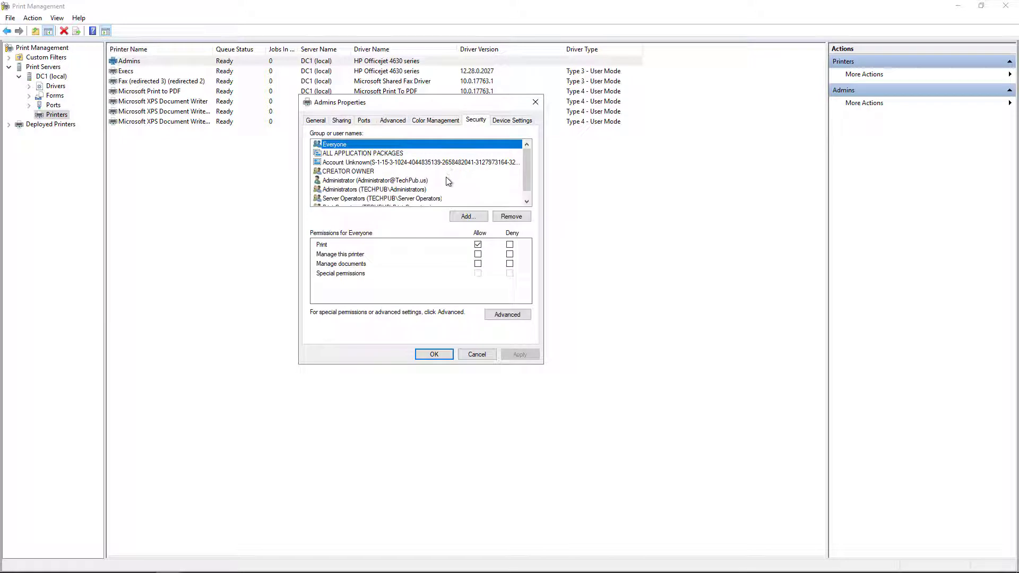
Add the TECHPUB Admins group to the printer's permissions
left_click(468, 217)
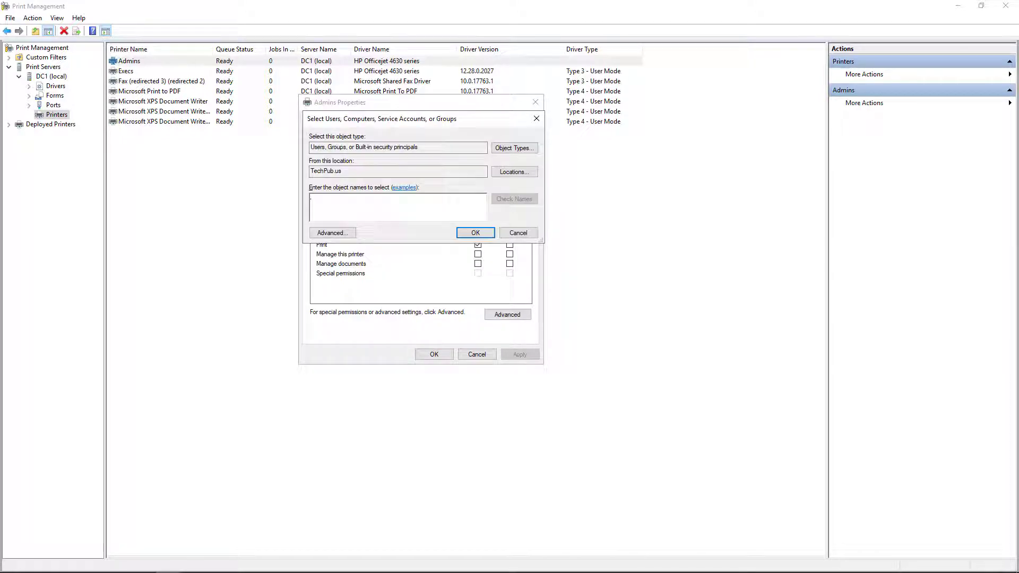
type("admins")
left_click(512, 200)
left_click(476, 233)
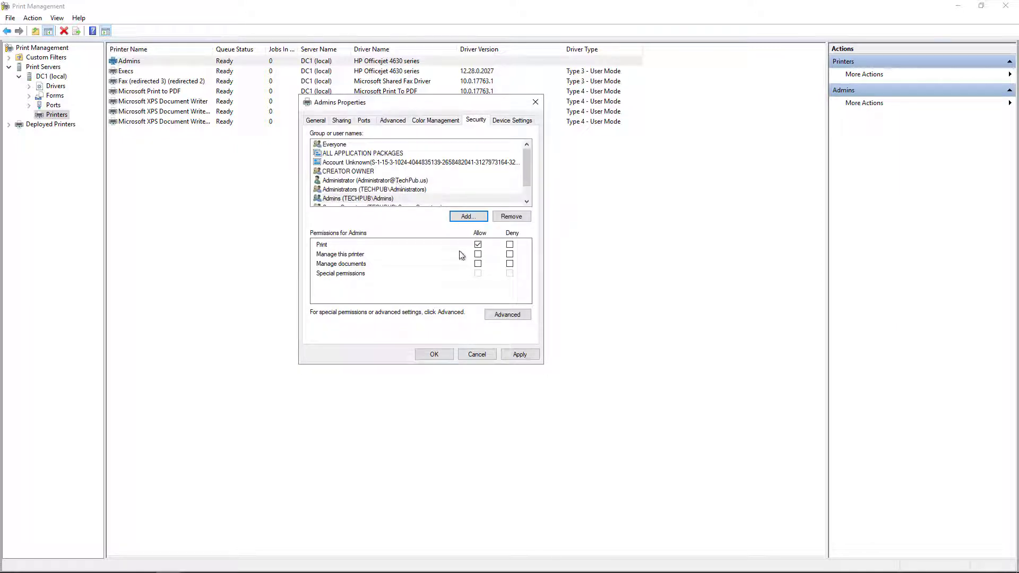
Allow Admins Manage this printer and Manage documents, remove Everyone, and apply
left_click(477, 264)
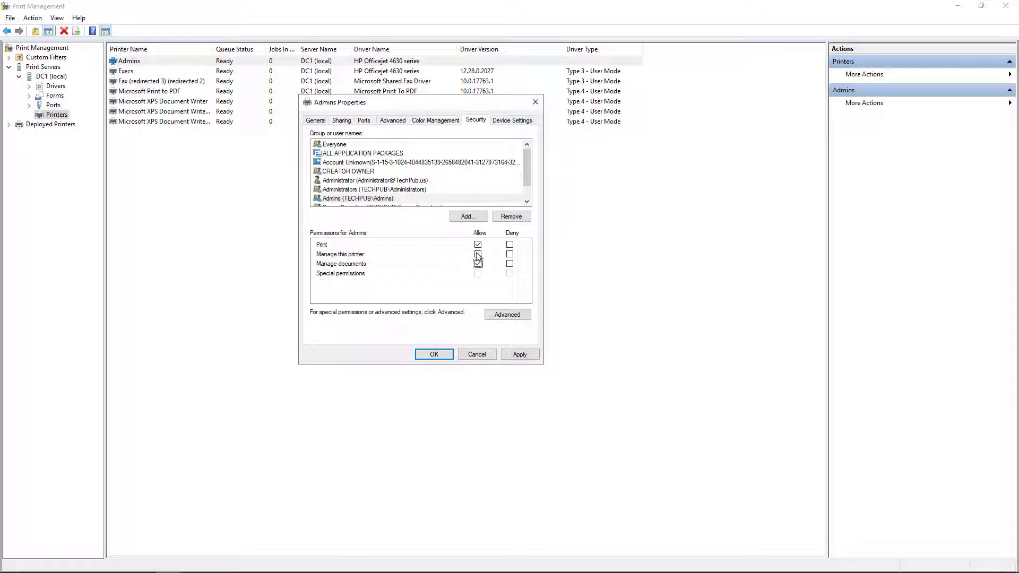
left_click(478, 254)
left_click(340, 146)
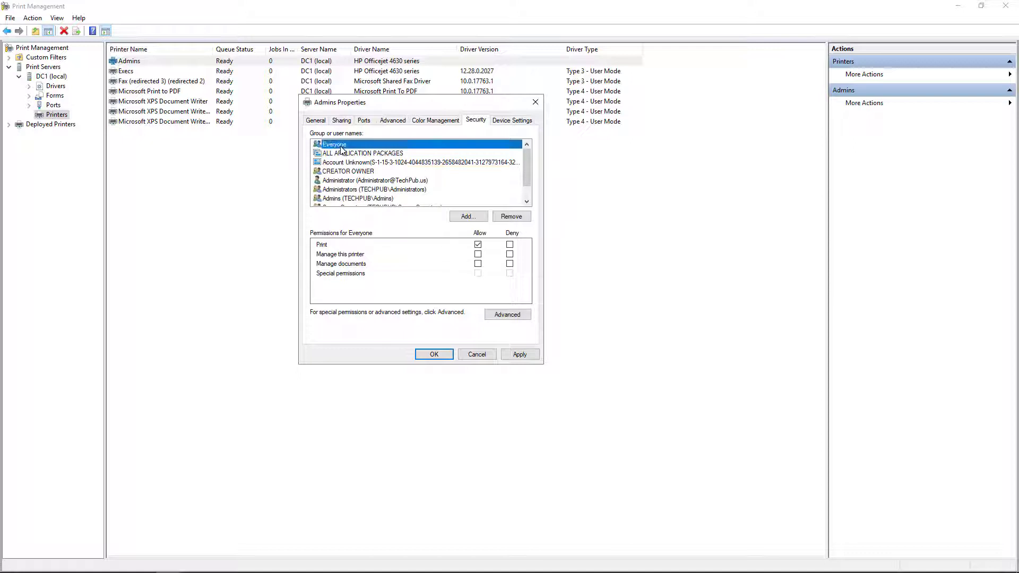
left_click(512, 217)
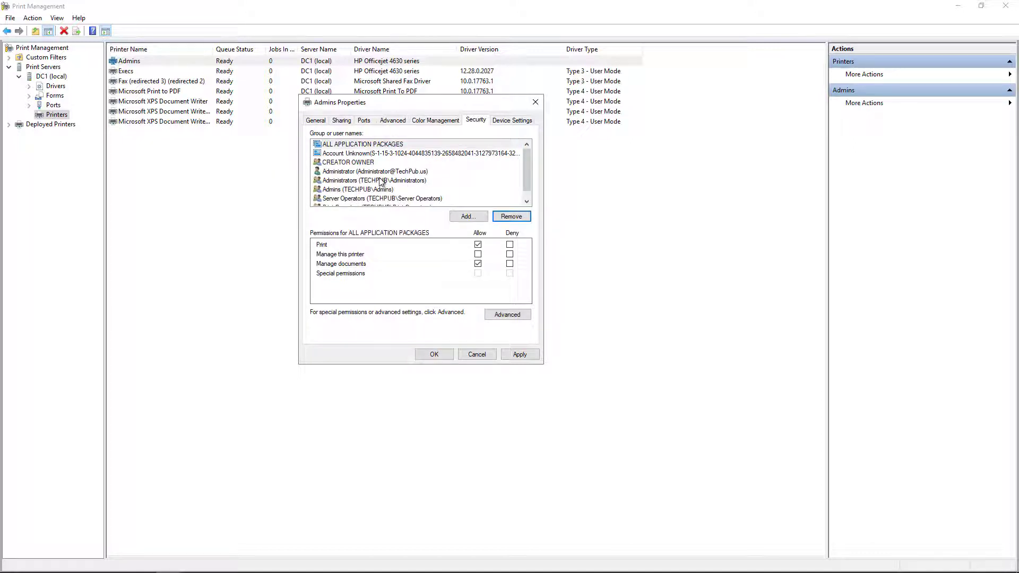
scroll(380, 181, "down", 1)
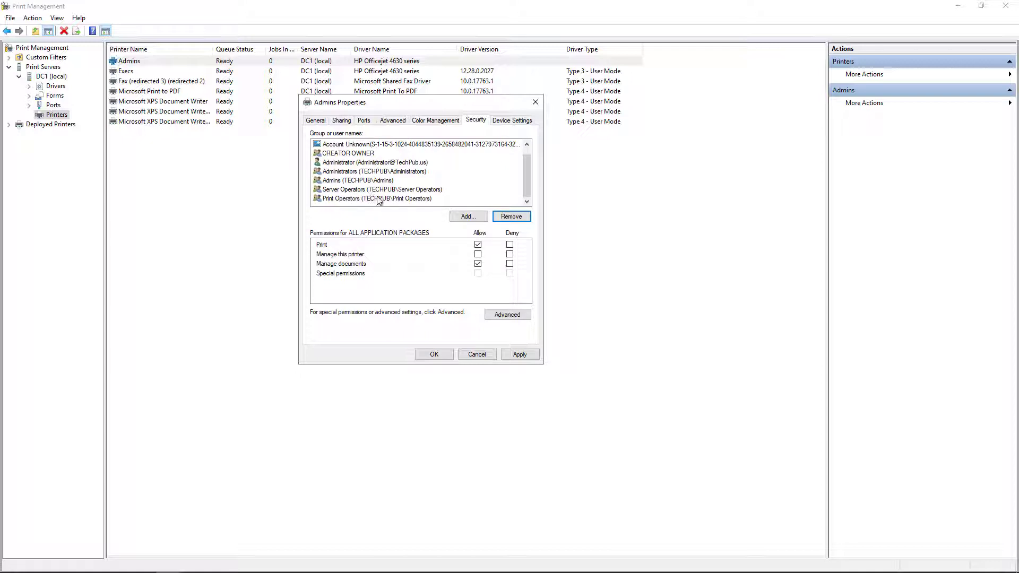
scroll(381, 199, "up", 1)
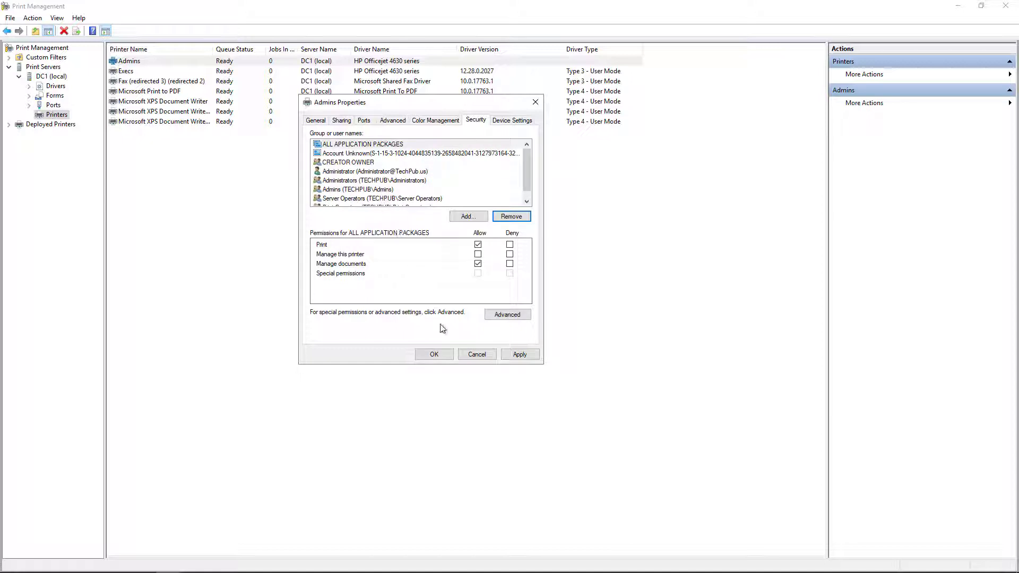
left_click(518, 353)
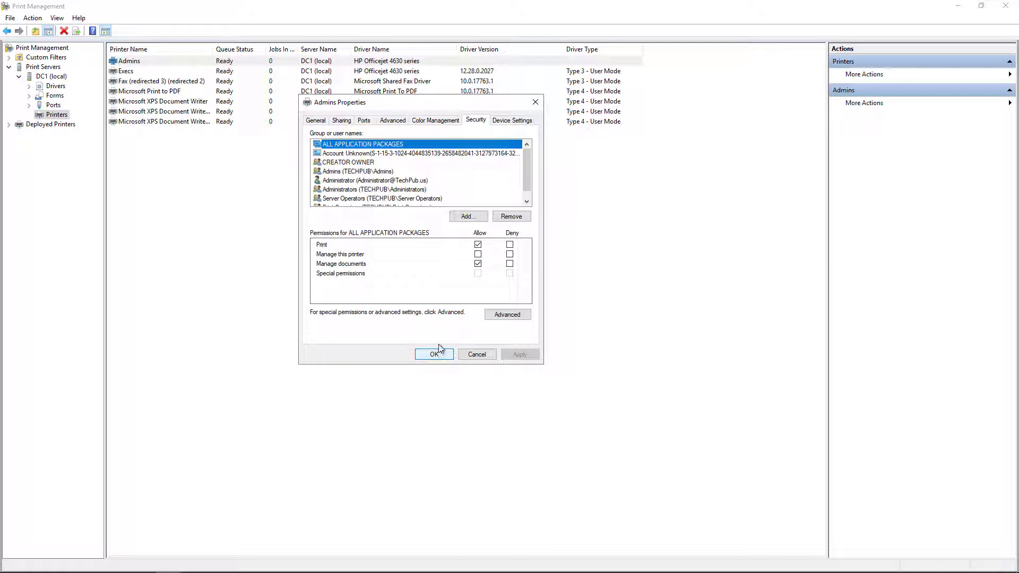
Edit the printer priority on the Advanced tab and save the Admins printer properties
left_click(386, 120)
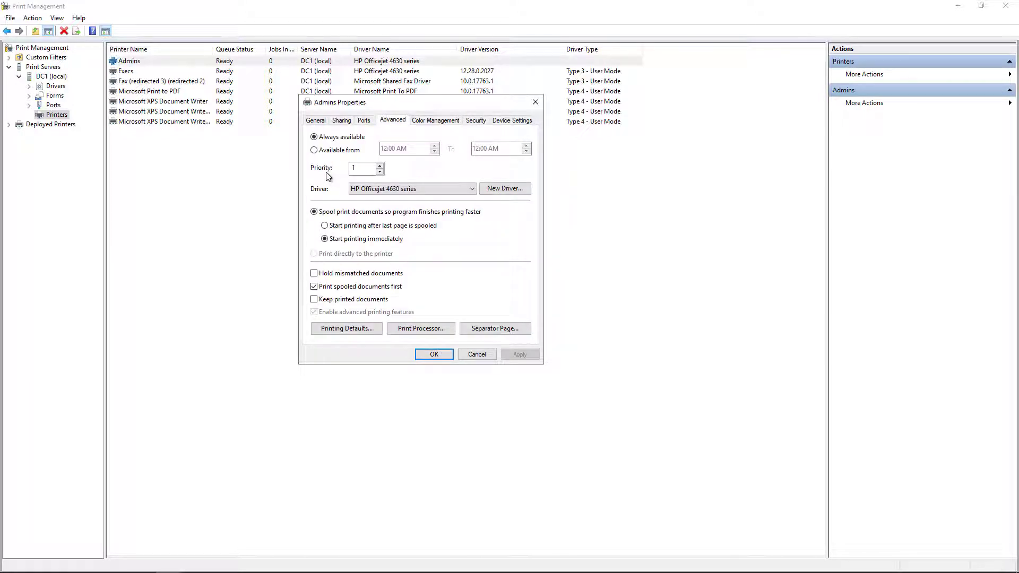
left_click(355, 171)
left_click(431, 354)
left_click(149, 73)
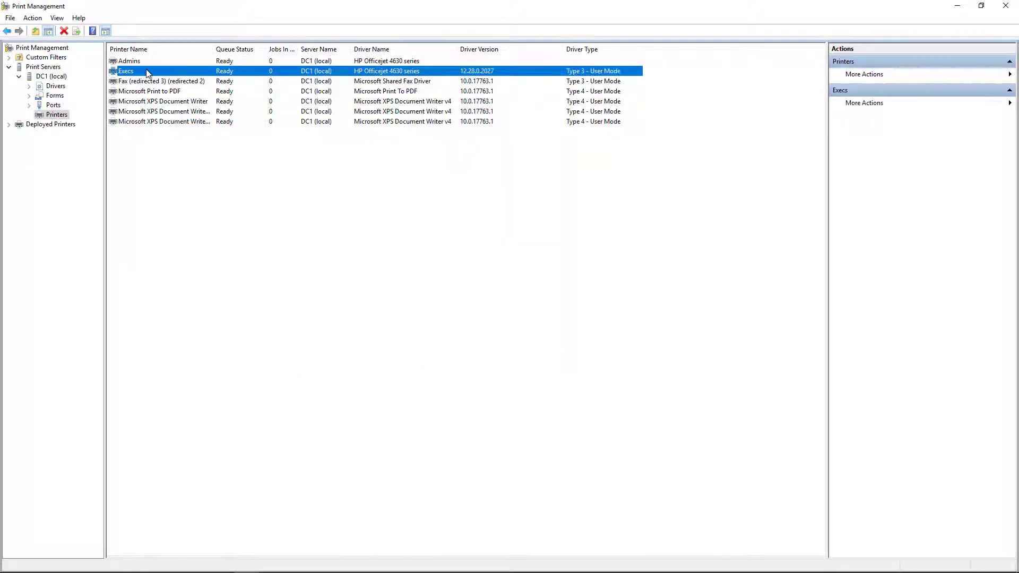
Add the TECHPUB Execs group to the Execs printer's security permissions
right_click(149, 73)
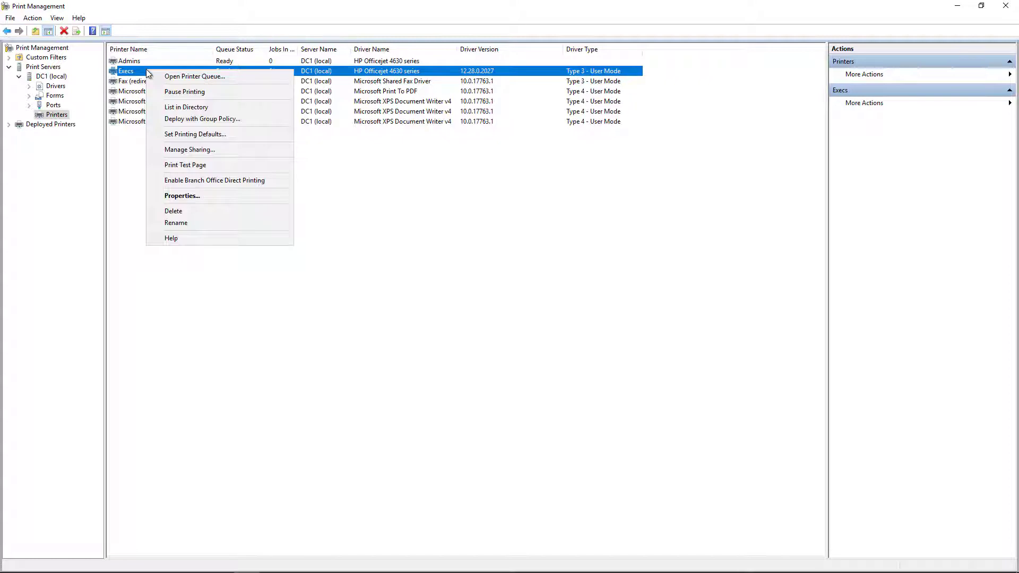
left_click(192, 196)
left_click_drag(348, 204, 461, 114)
left_click(486, 132)
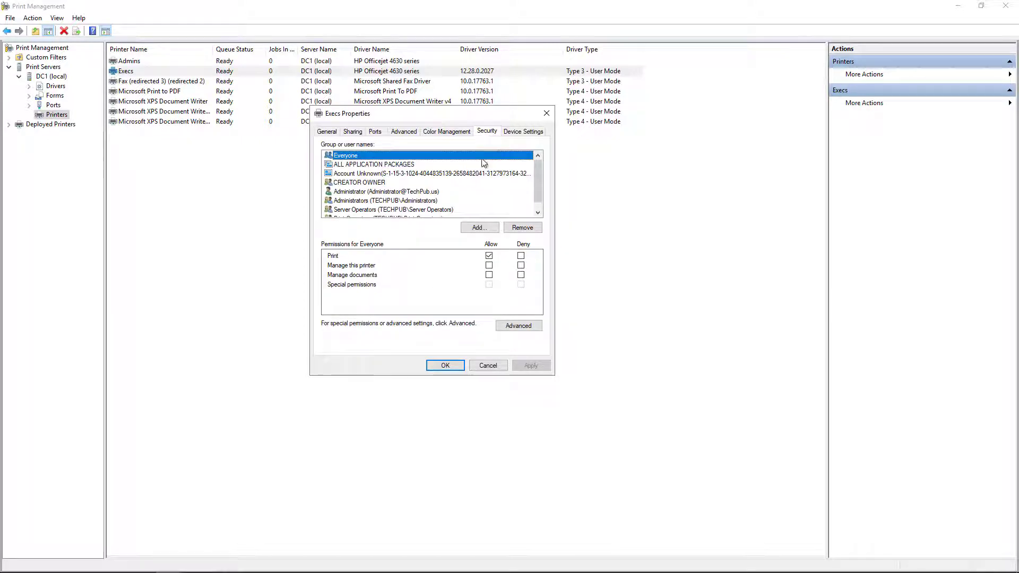
left_click(471, 227)
type("execs")
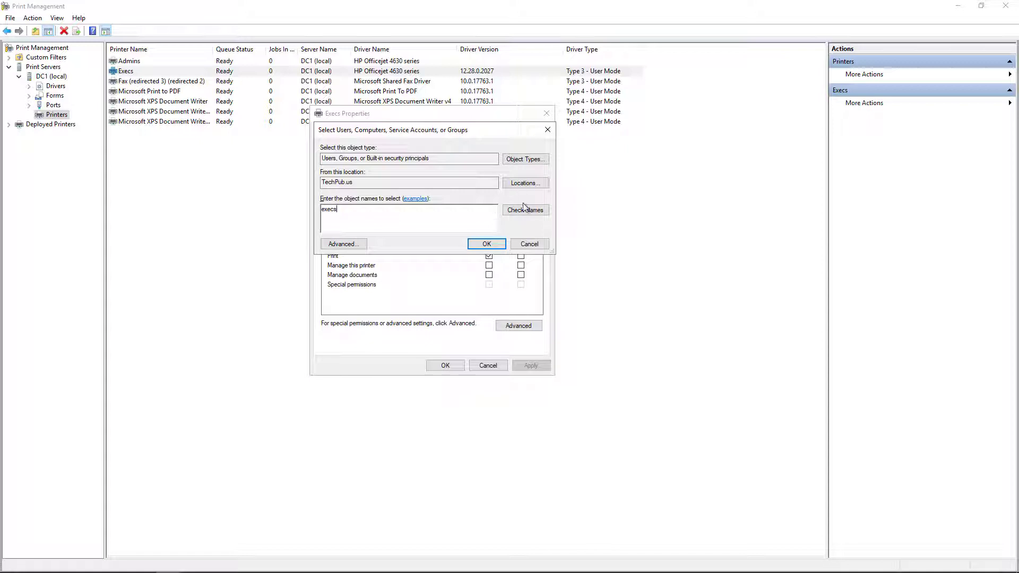
left_click(525, 209)
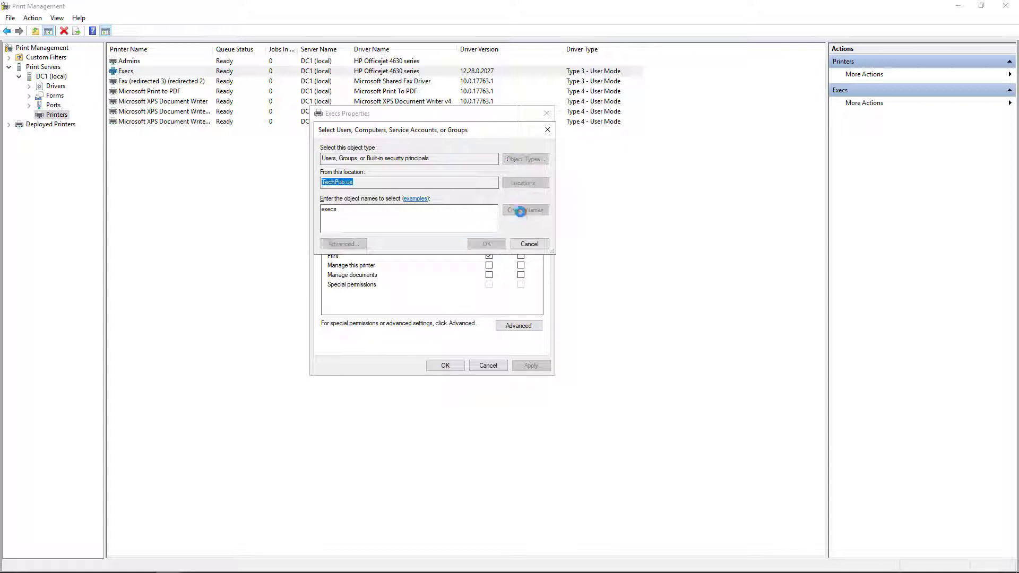
left_click(486, 244)
Allow Execs Manage documents and Manage this printer, remove Everyone, and apply
left_click(489, 275)
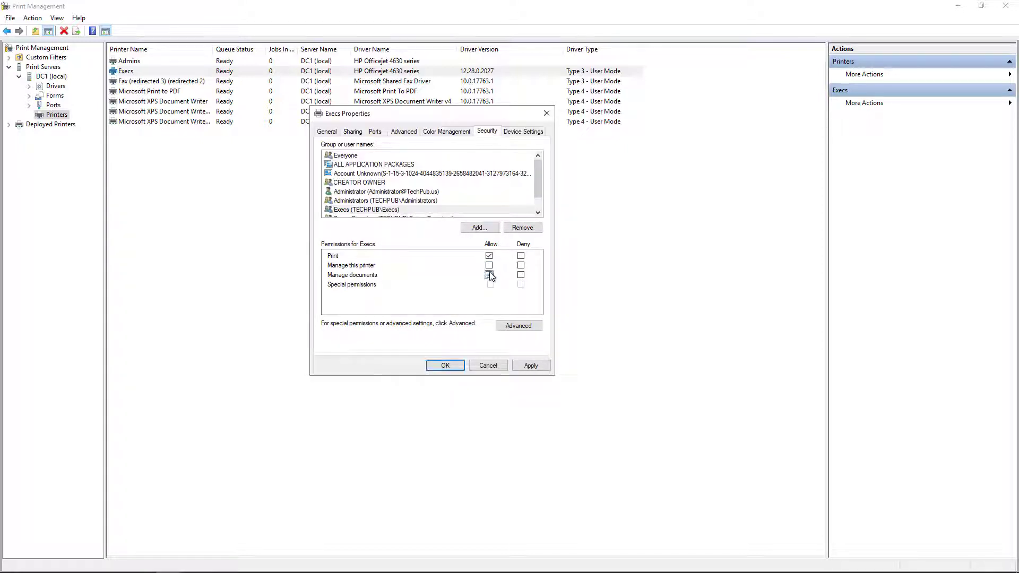
left_click(488, 265)
left_click(365, 156)
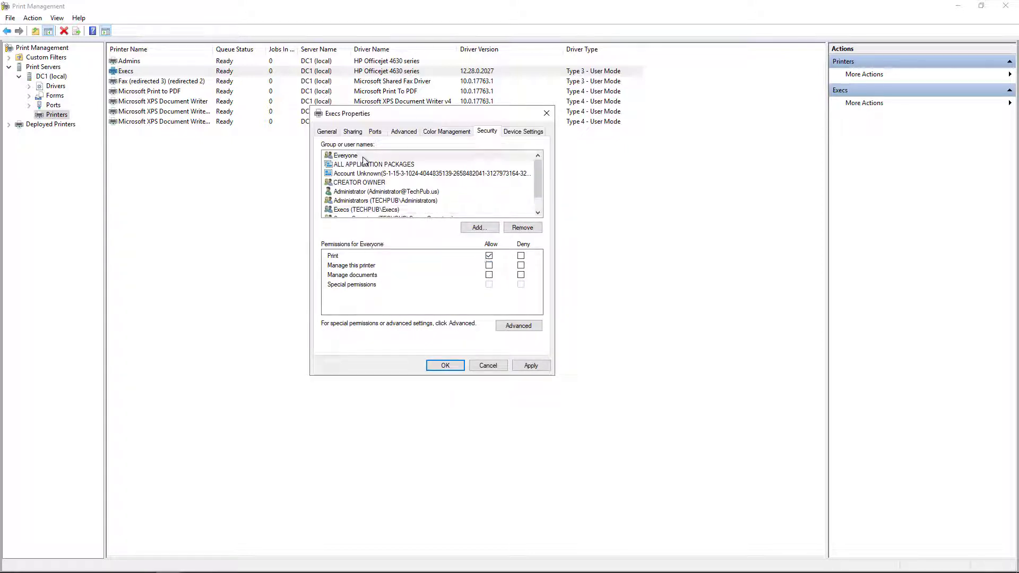
left_click(522, 227)
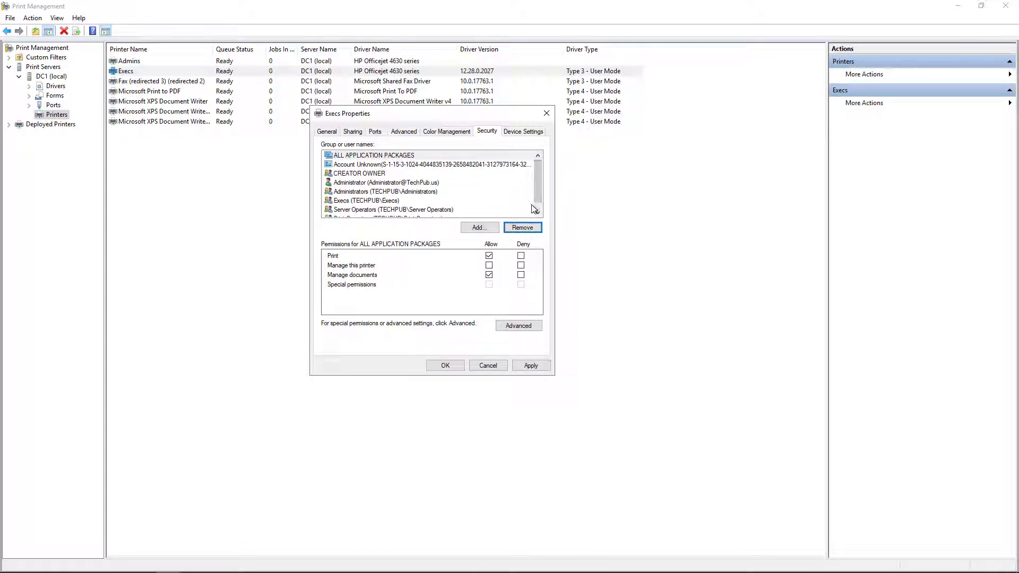
left_click(537, 212)
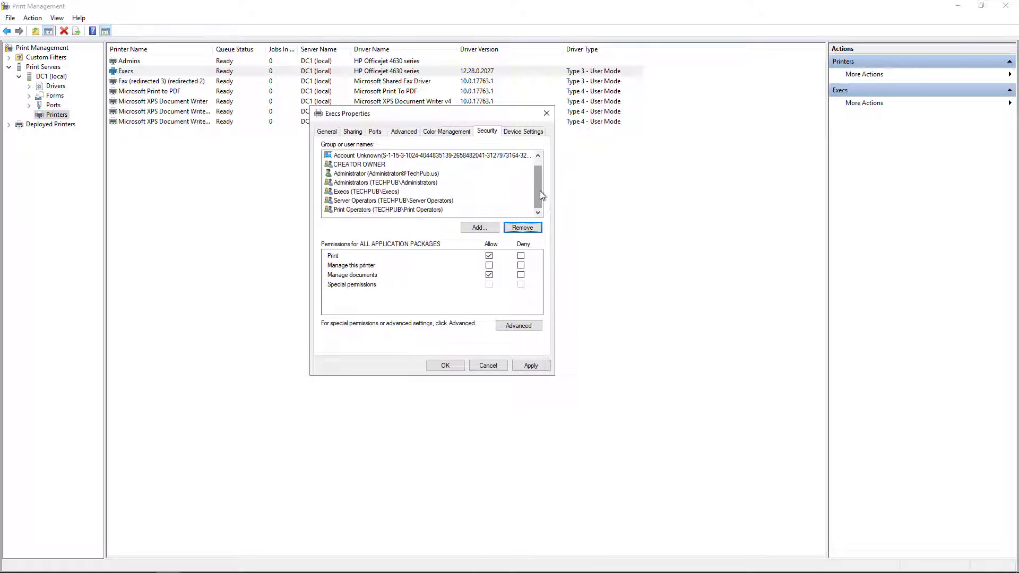
scroll(540, 190, "up", 1)
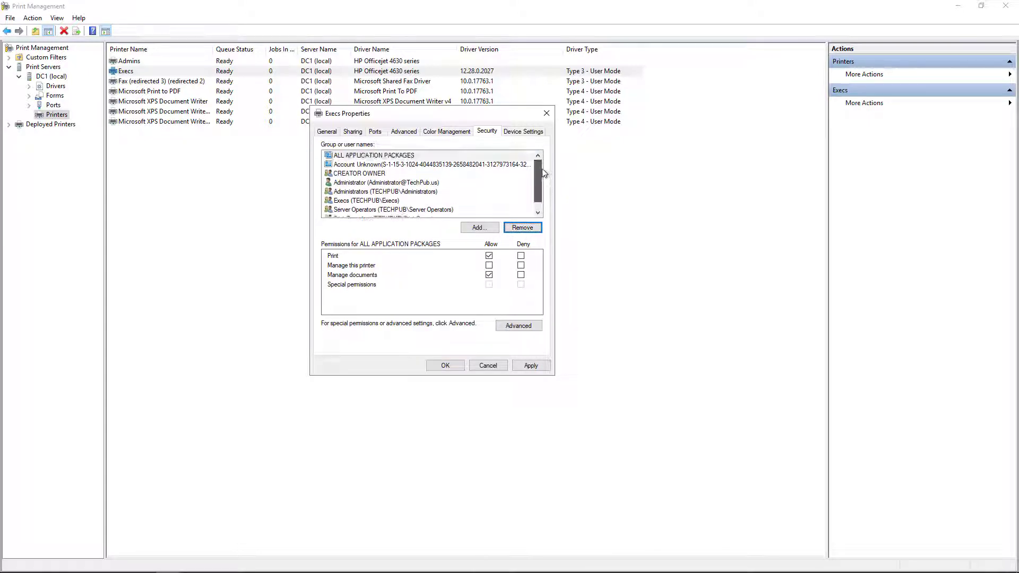
left_click(530, 365)
Raise the Execs printer's priority to 2 on its Advanced settings, apply, and close properties
left_click(399, 132)
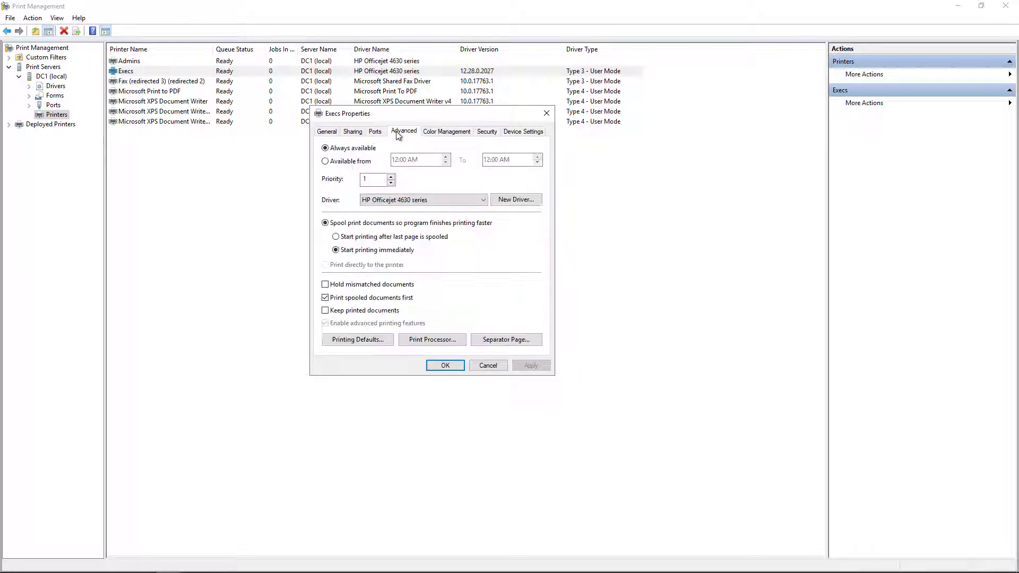
left_click(381, 178)
left_click(390, 177)
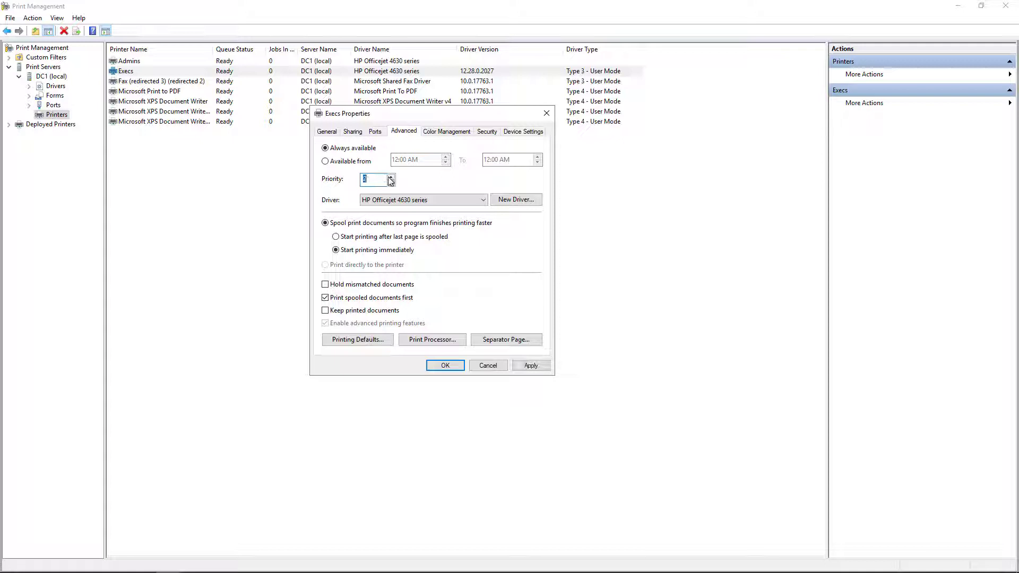
left_click(528, 367)
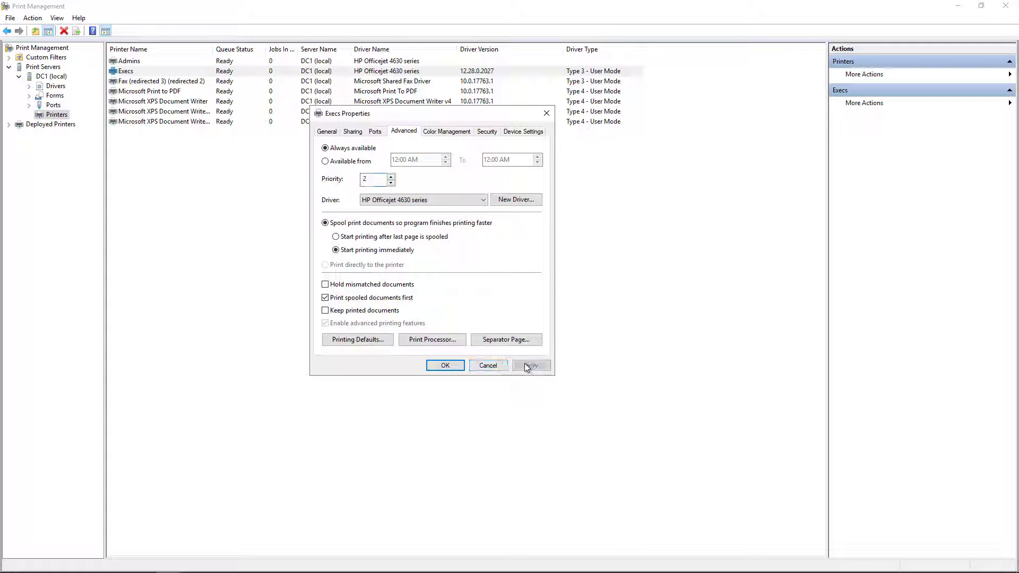
left_click(445, 365)
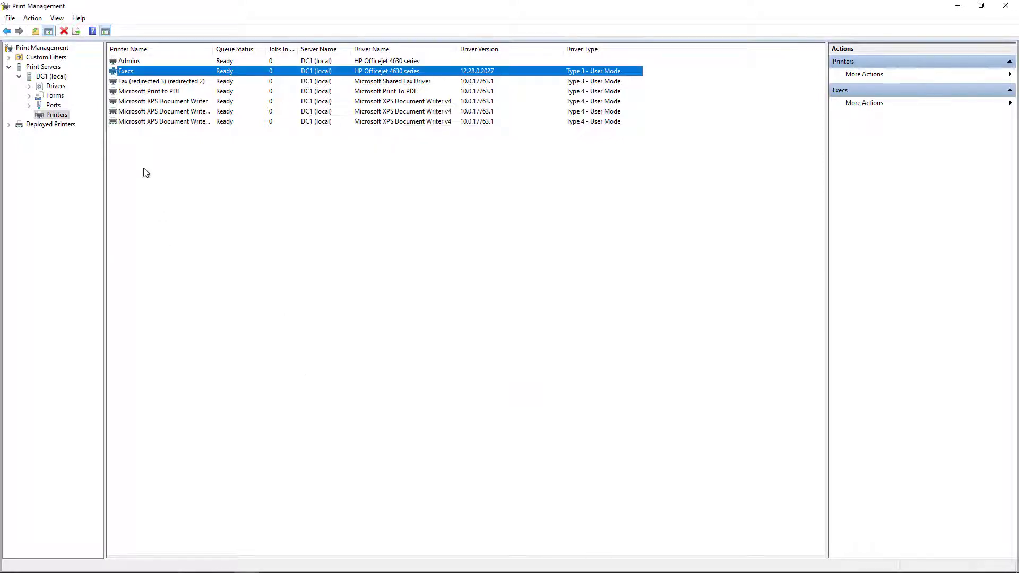